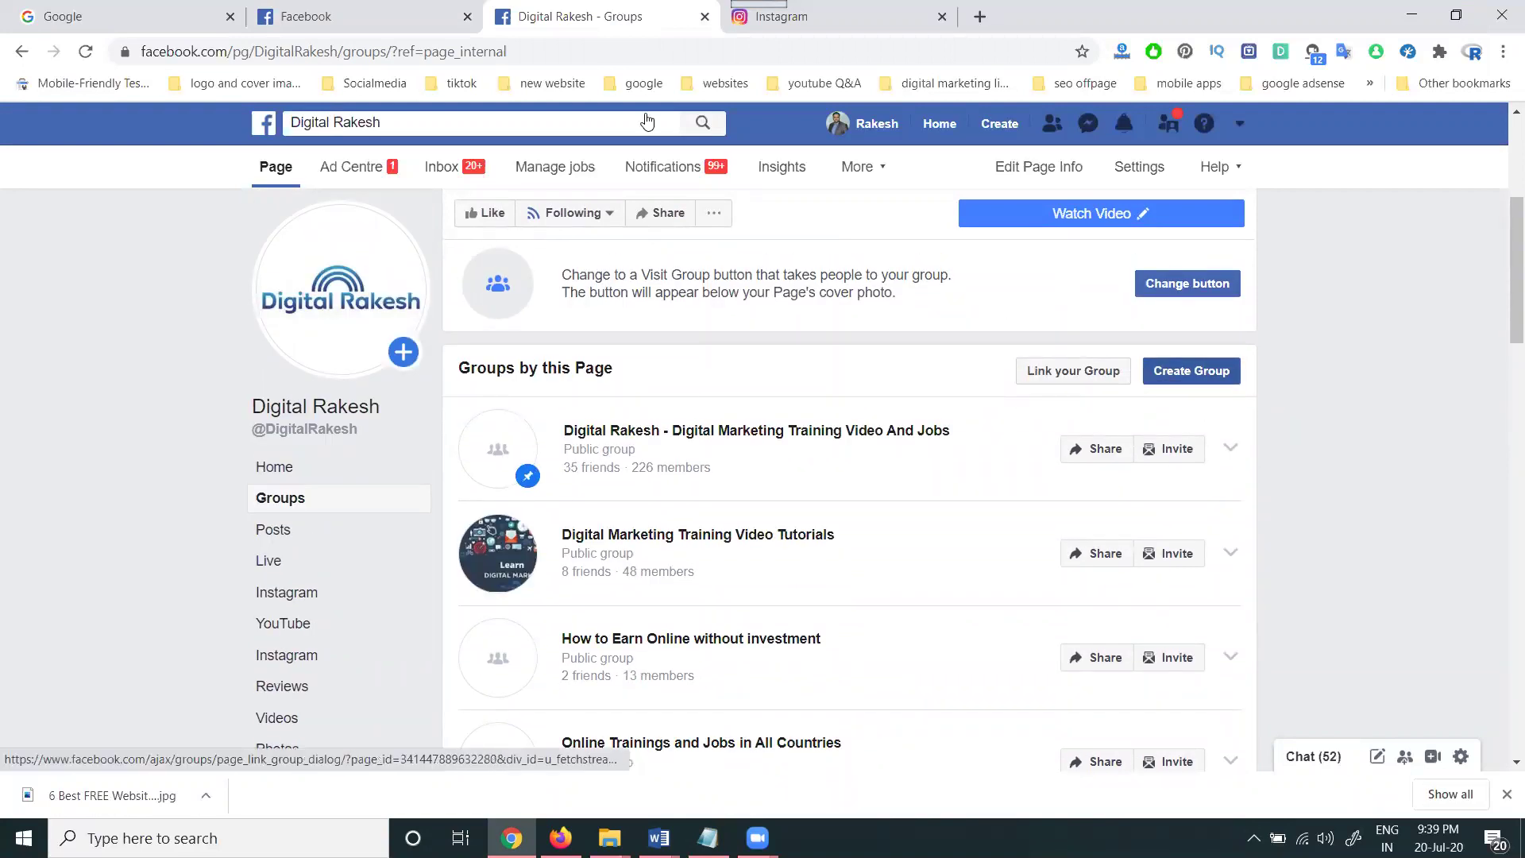
- Search Facebook for "social media" from the news feed and narrow the results to groups
{"action": "left_click", "coordinate": [373, 14]}
{"action": "left_click", "coordinate": [429, 123]}
{"action": "type", "text": "social media"}
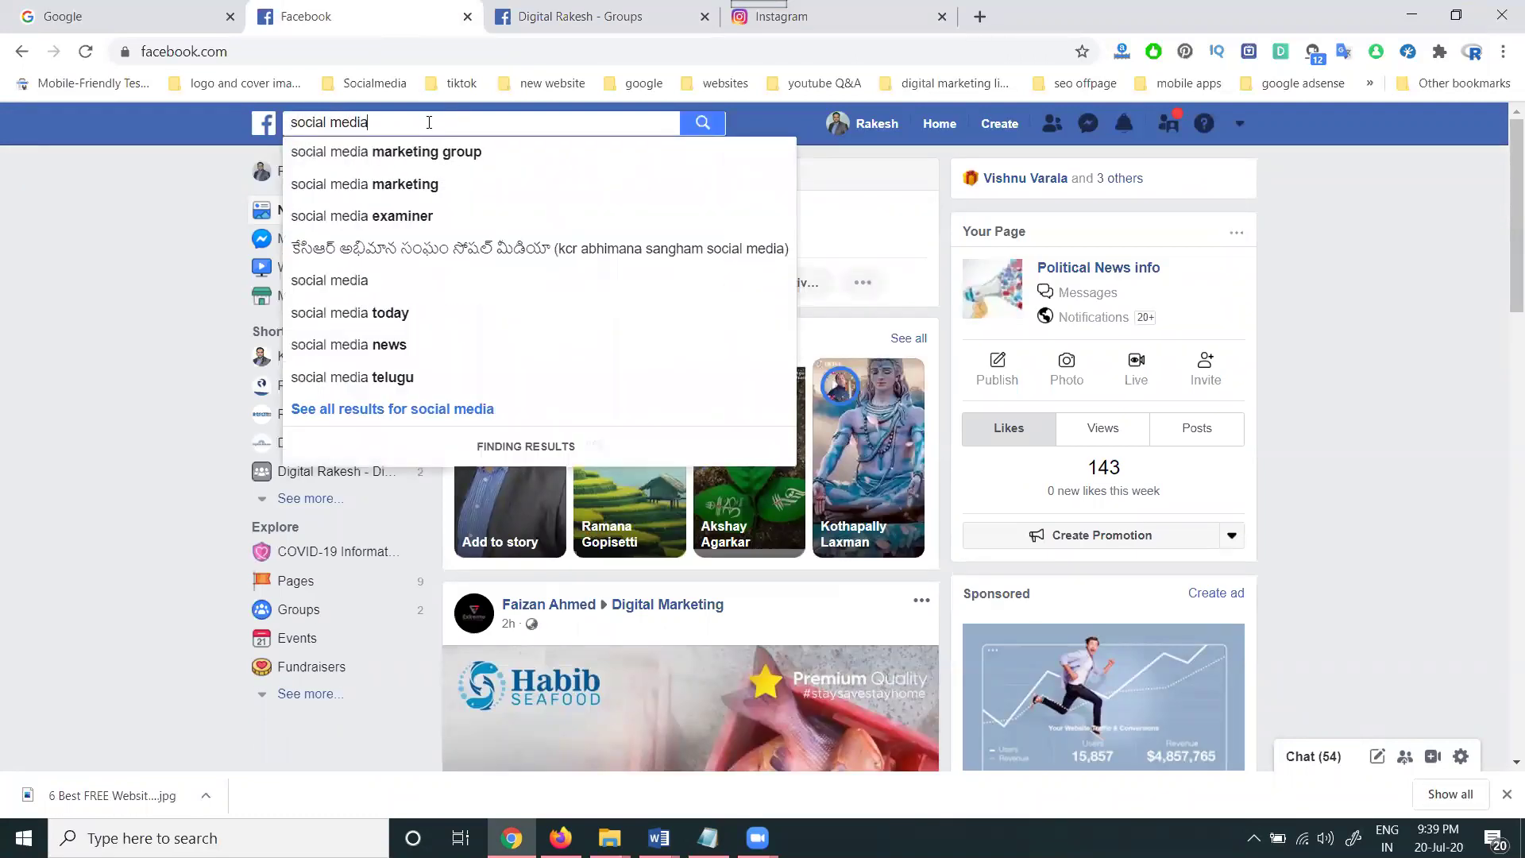
{"action": "key", "text": "Return"}
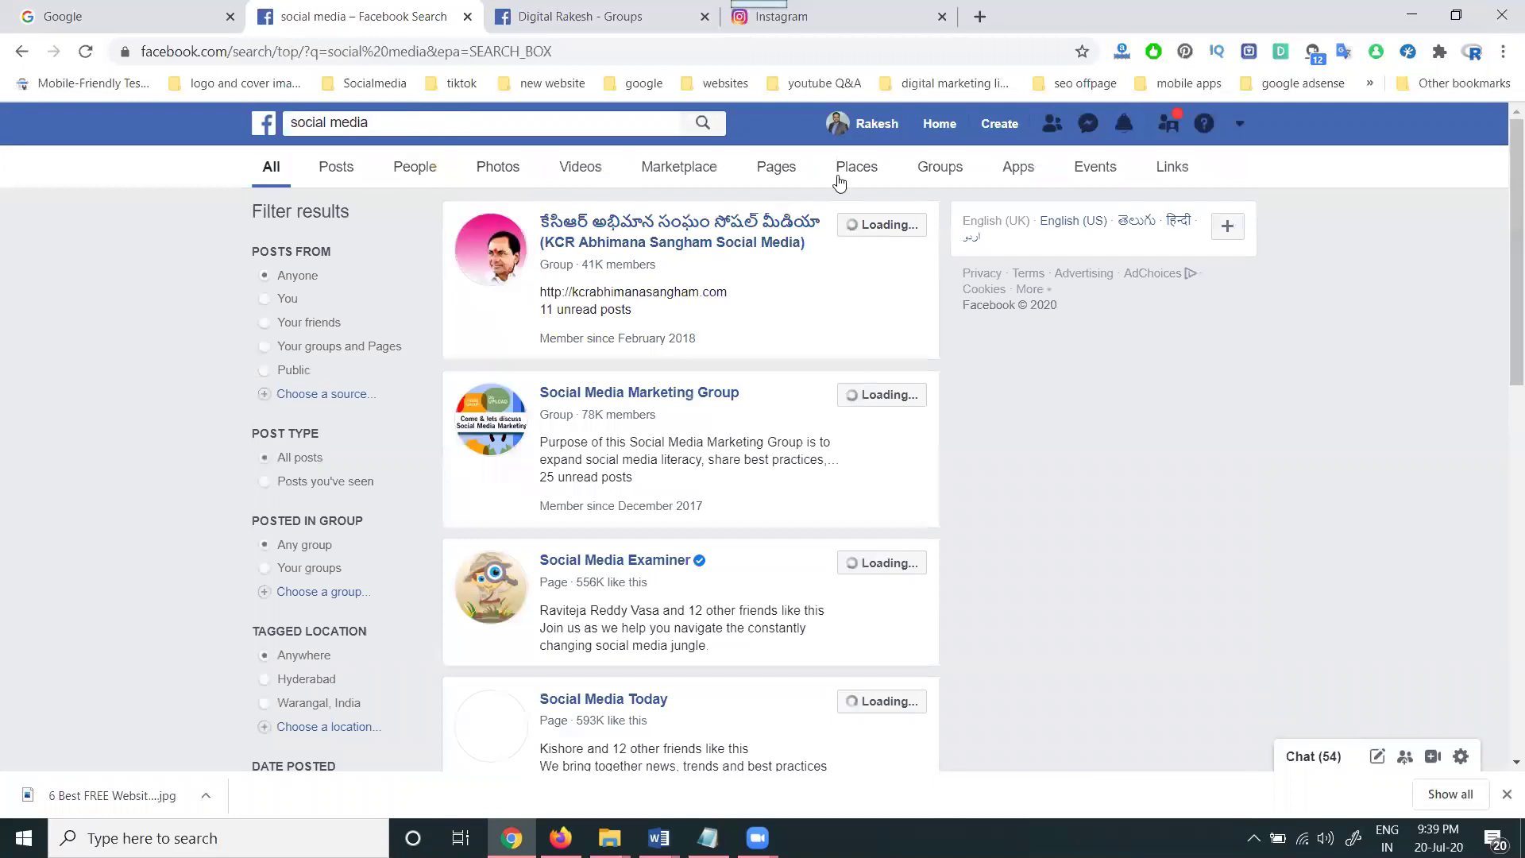
{"action": "left_click", "coordinate": [928, 168]}
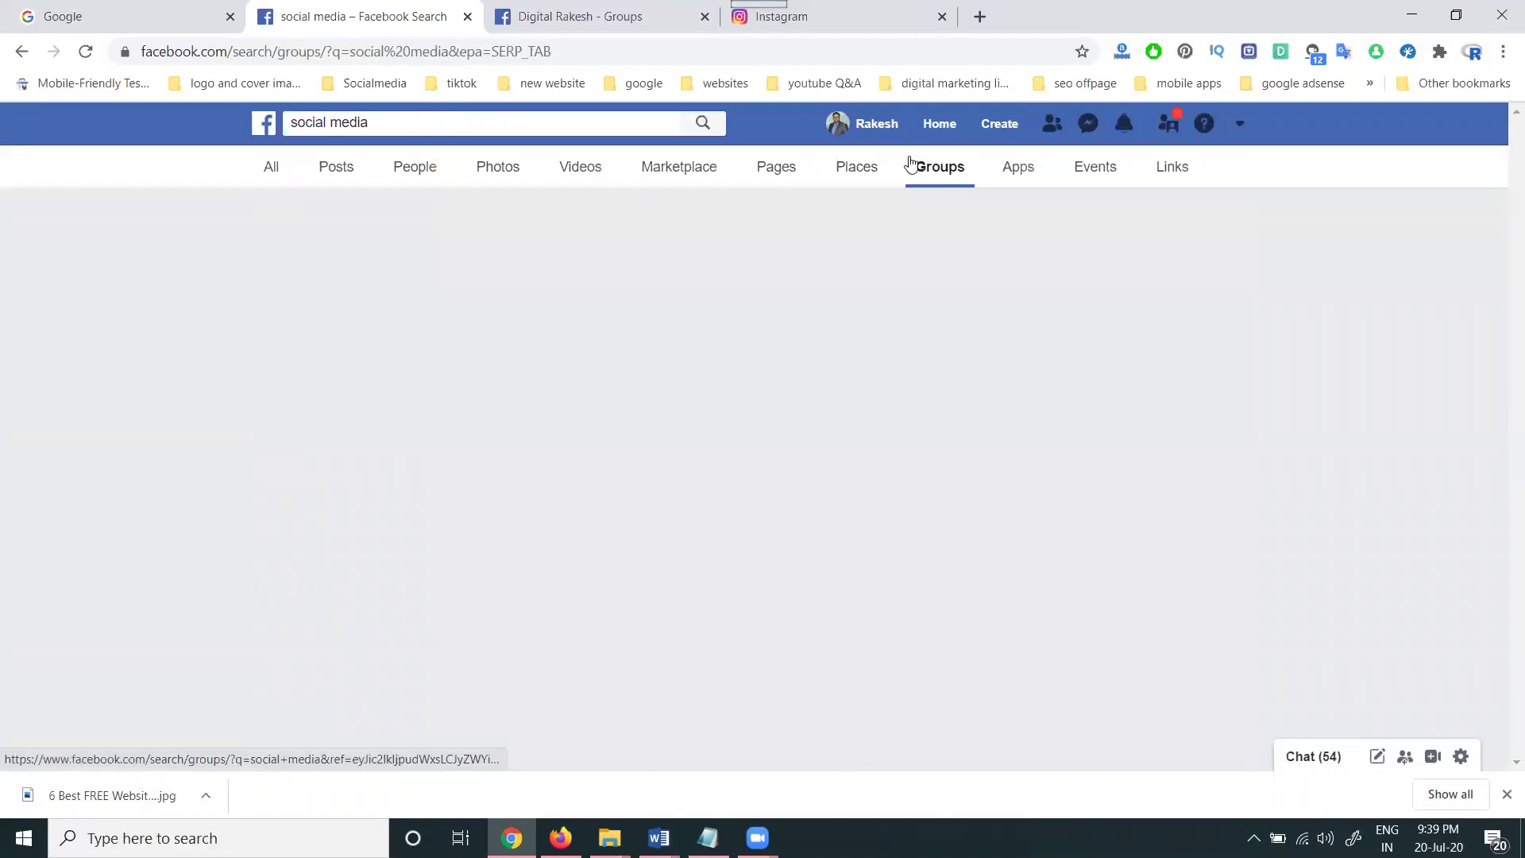
- Request to join the Social Media Influencers - TikTok & Brand Deals group as the Digital Rakesh page, and submit the membership answers
{"action": "scroll", "coordinate": [990, 420], "scroll_direction": "down", "scroll_amount": 3}
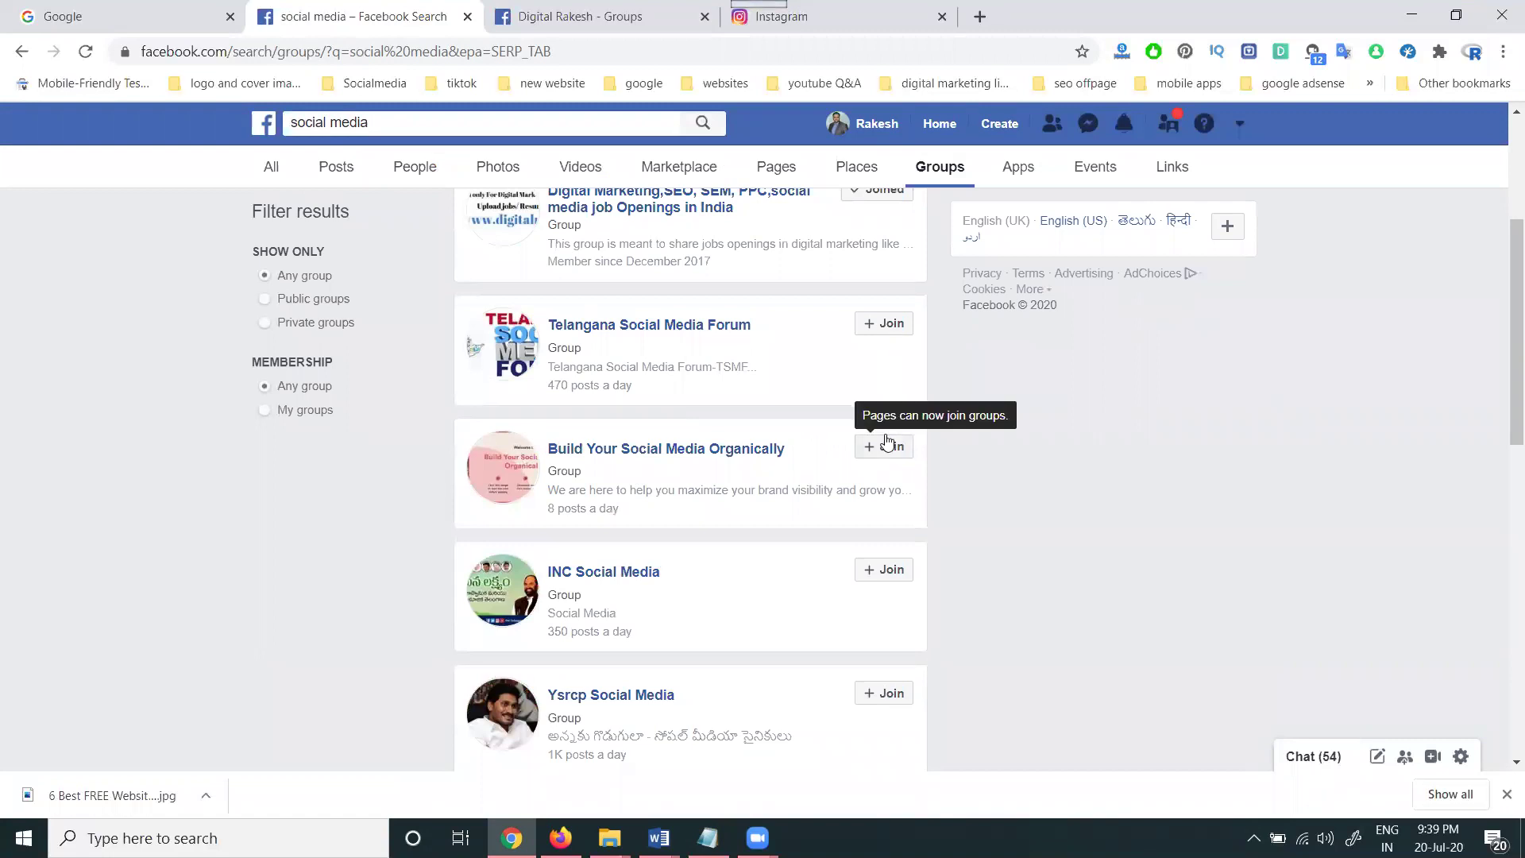
{"action": "scroll", "coordinate": [888, 438], "scroll_direction": "down", "scroll_amount": 2}
{"action": "scroll", "coordinate": [890, 460], "scroll_direction": "down", "scroll_amount": 1}
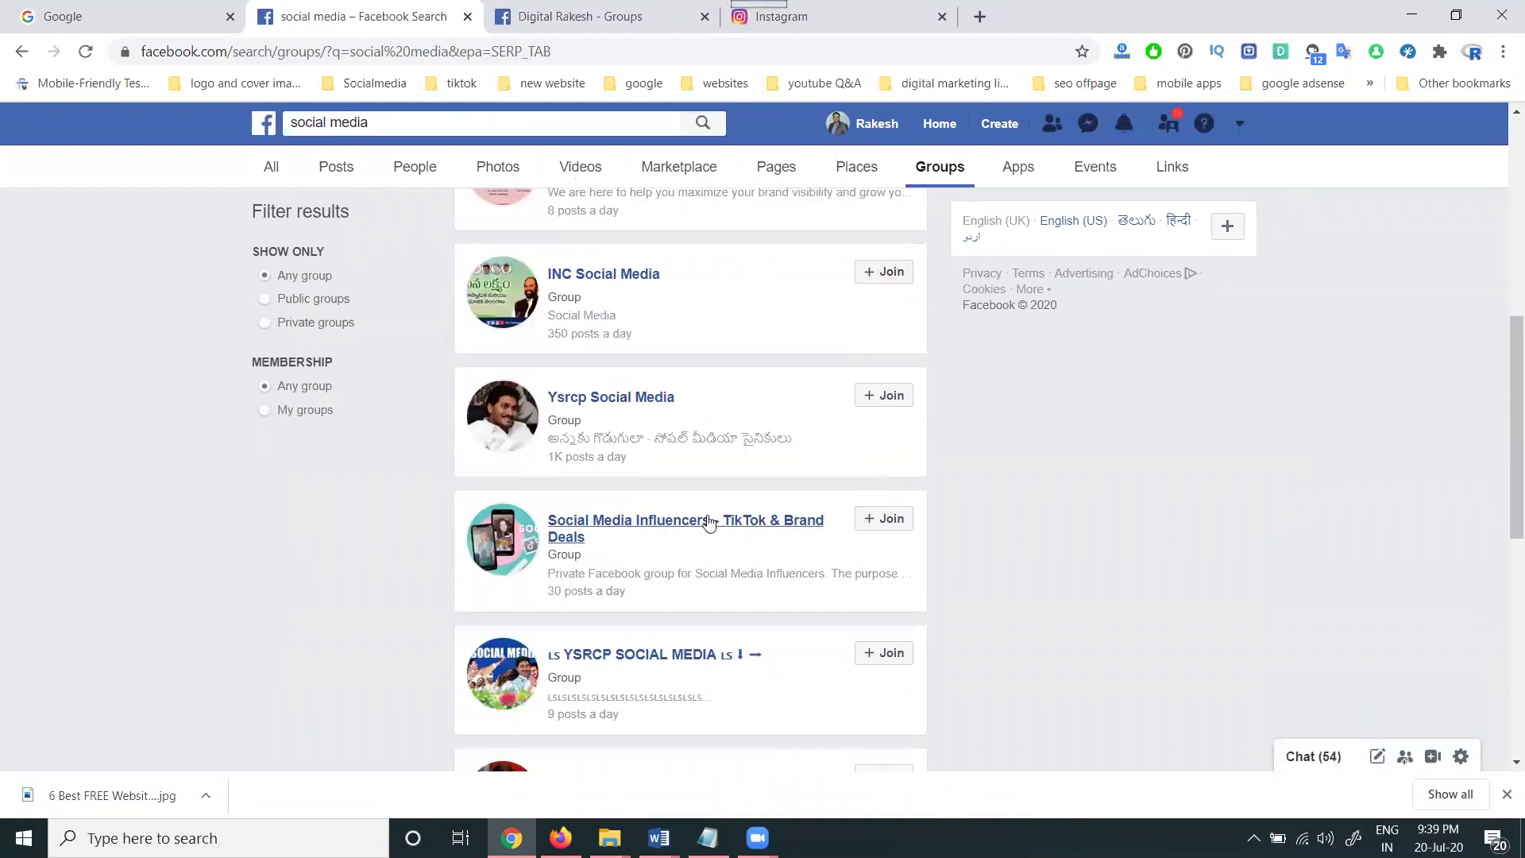
{"action": "left_click", "coordinate": [888, 525]}
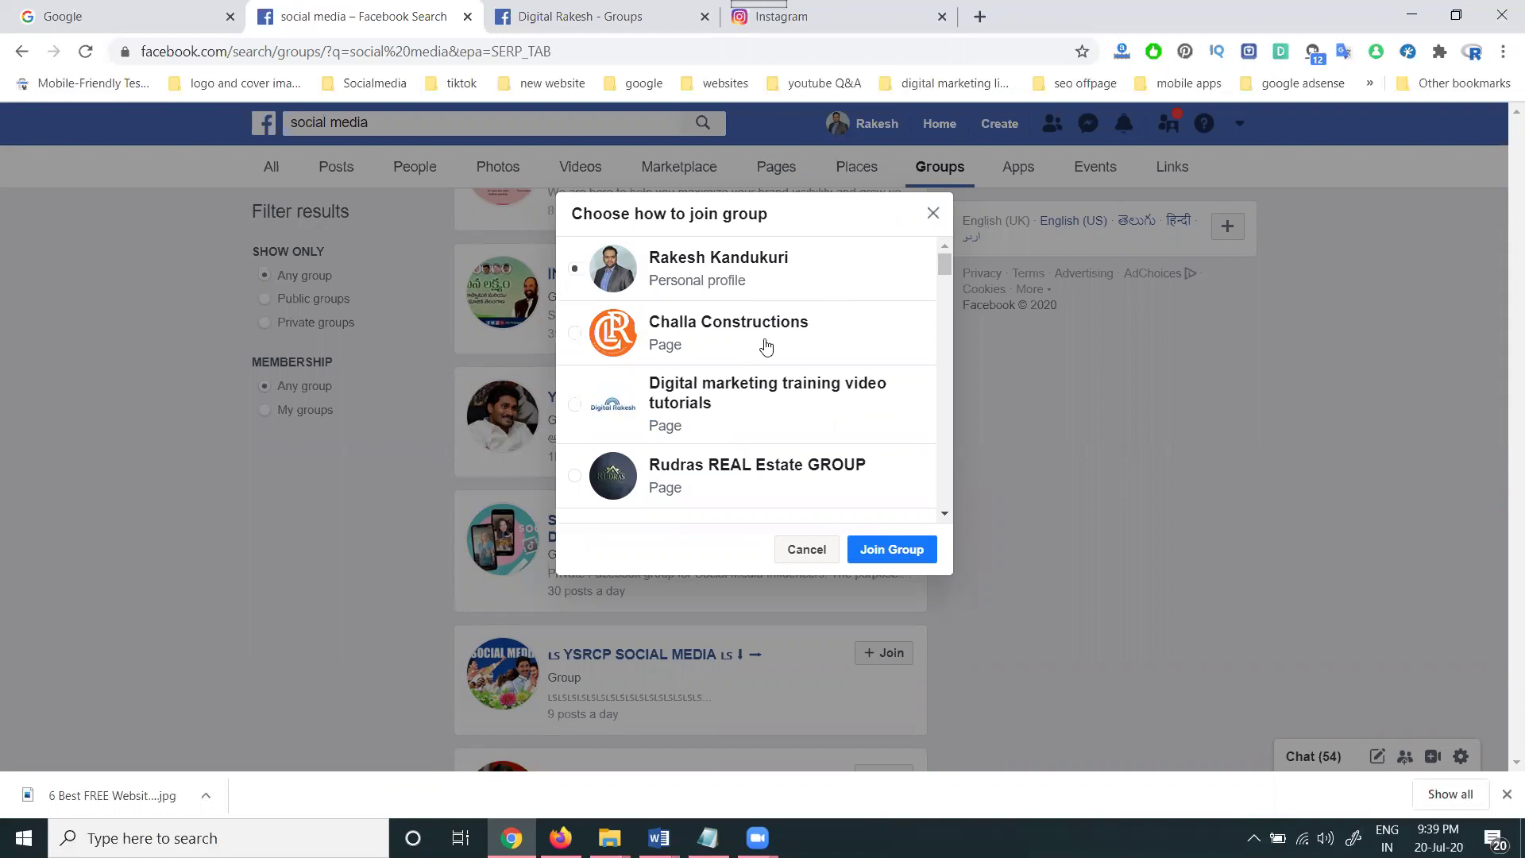
{"action": "scroll", "coordinate": [763, 345], "scroll_direction": "down", "scroll_amount": 2}
{"action": "left_click_drag", "start_coordinate": [944, 278], "coordinate": [943, 518]}
{"action": "left_click", "coordinate": [710, 423]}
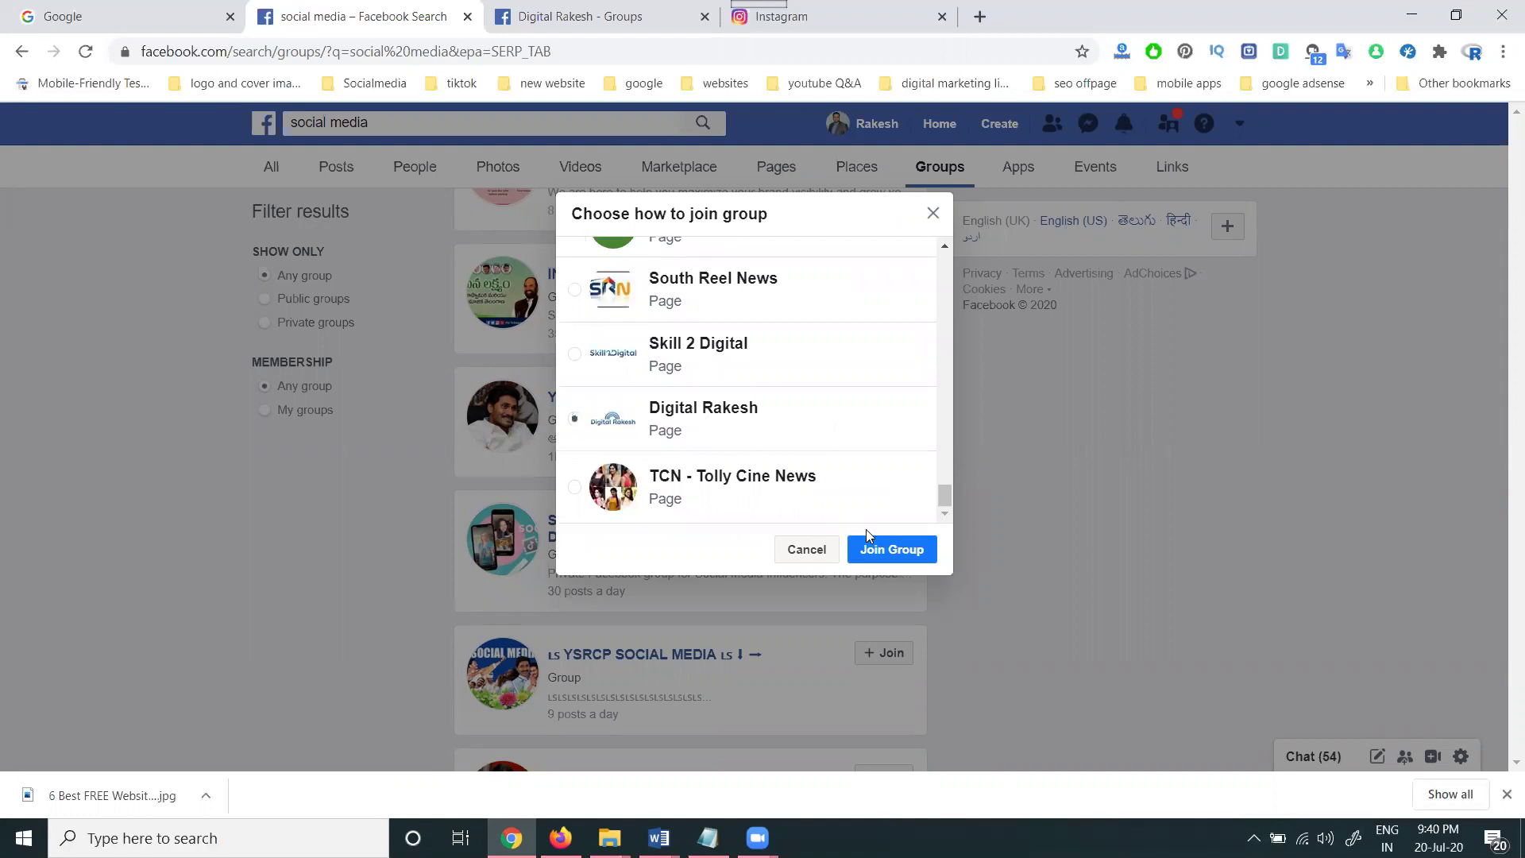
{"action": "left_click", "coordinate": [888, 549]}
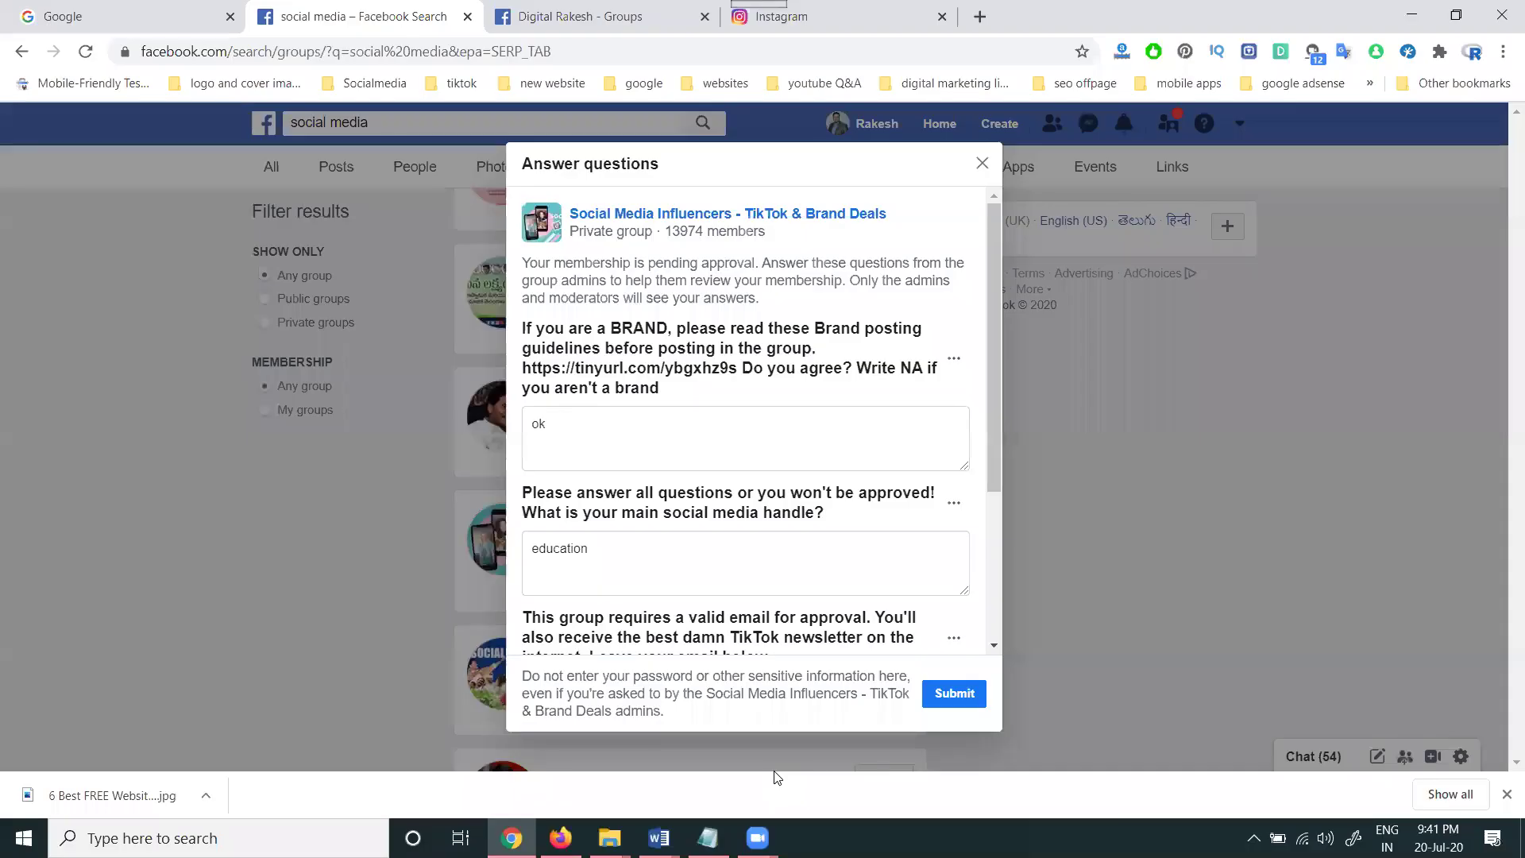
{"action": "scroll", "coordinate": [860, 601], "scroll_direction": "down", "scroll_amount": 3}
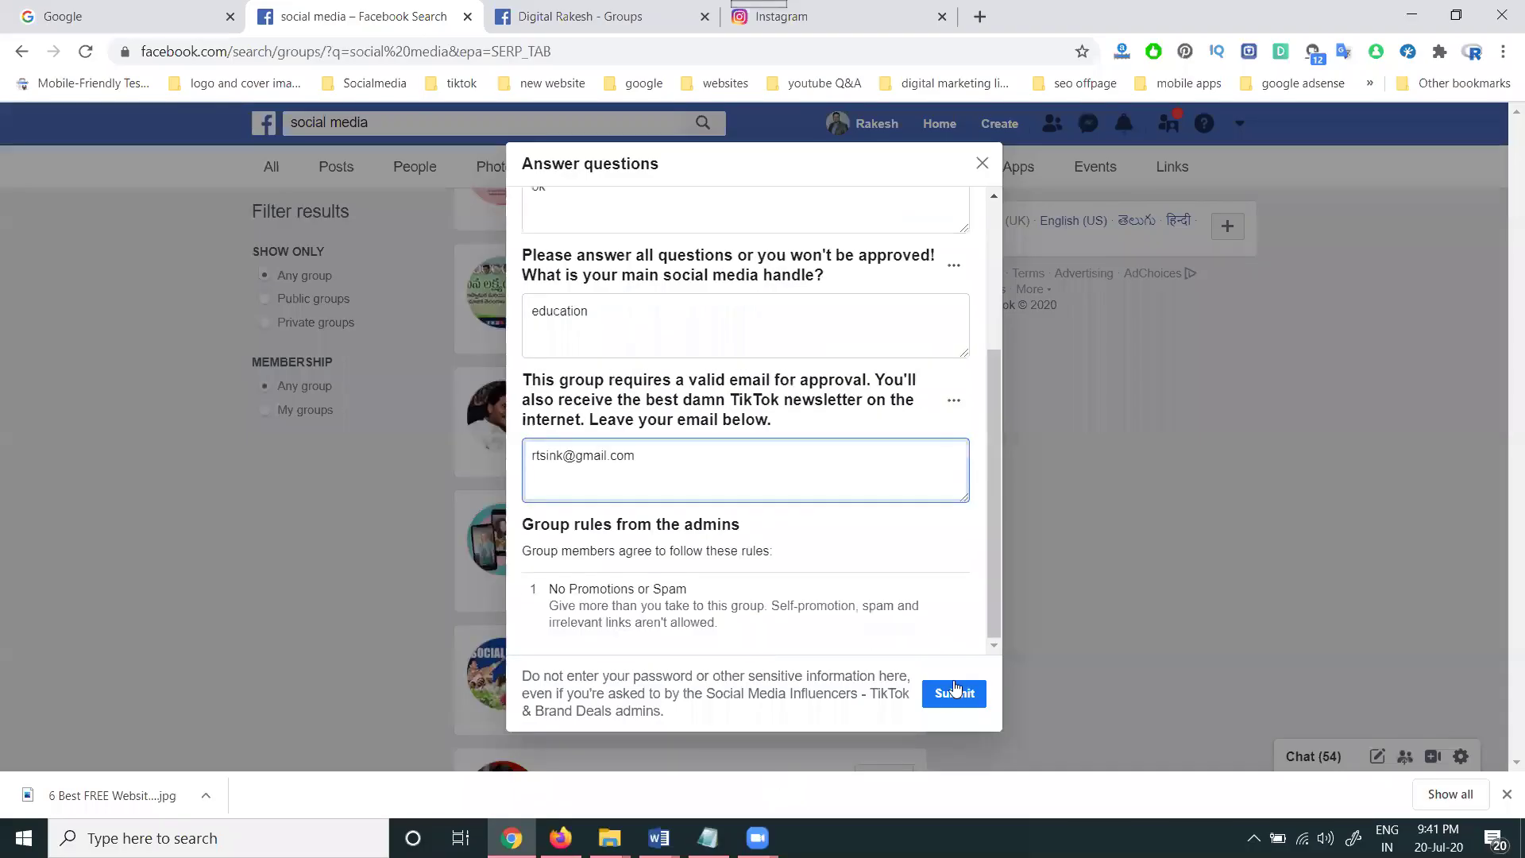
{"action": "left_click", "coordinate": [954, 693]}
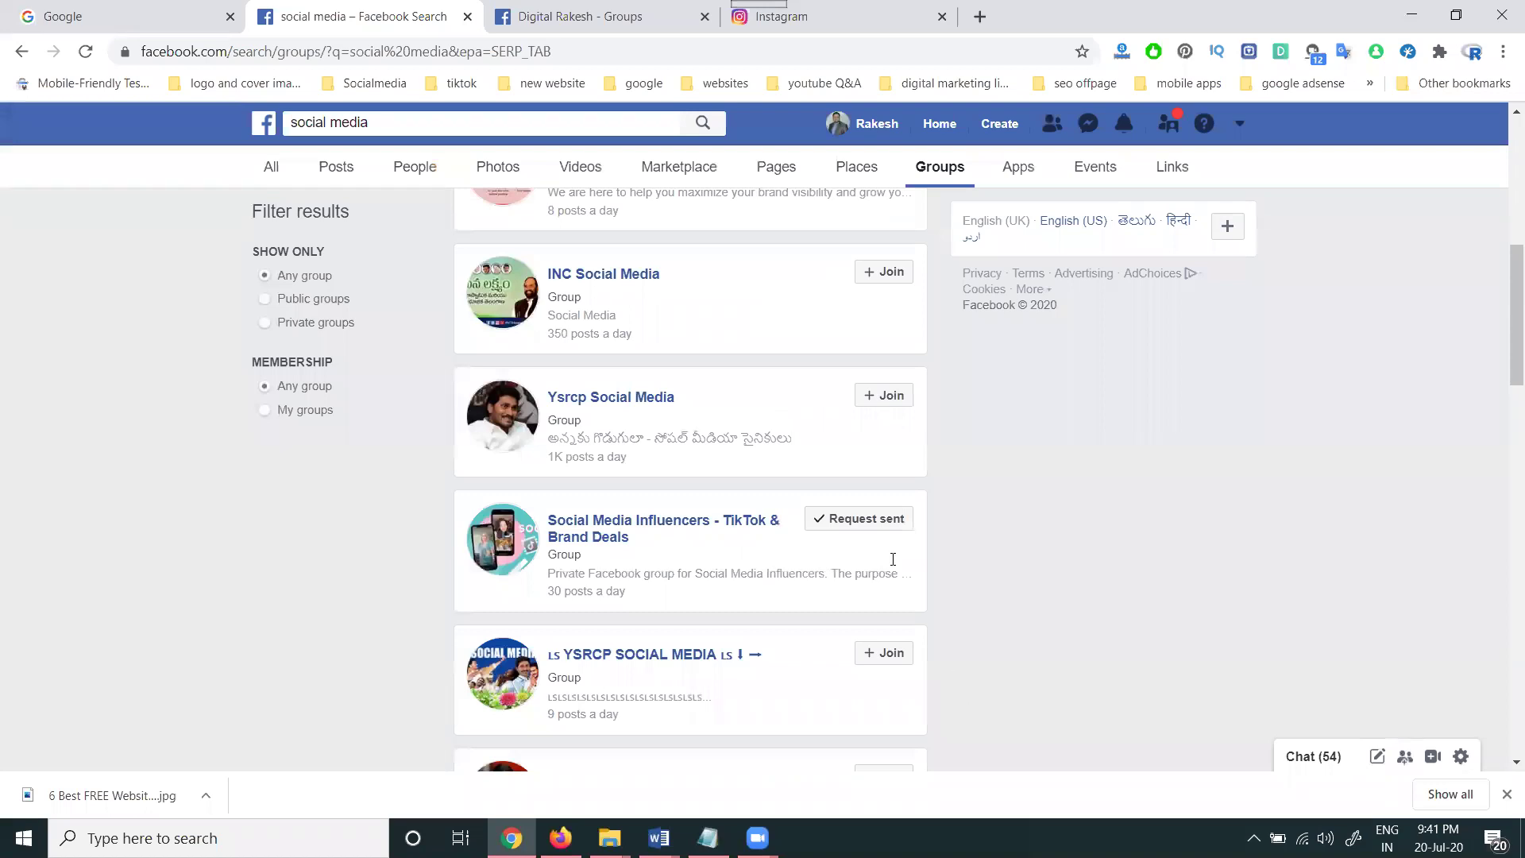
- Return from the group search to the news feed, and open the Digital Rakesh page's home in its own browser tab
{"action": "left_click", "coordinate": [602, 23]}
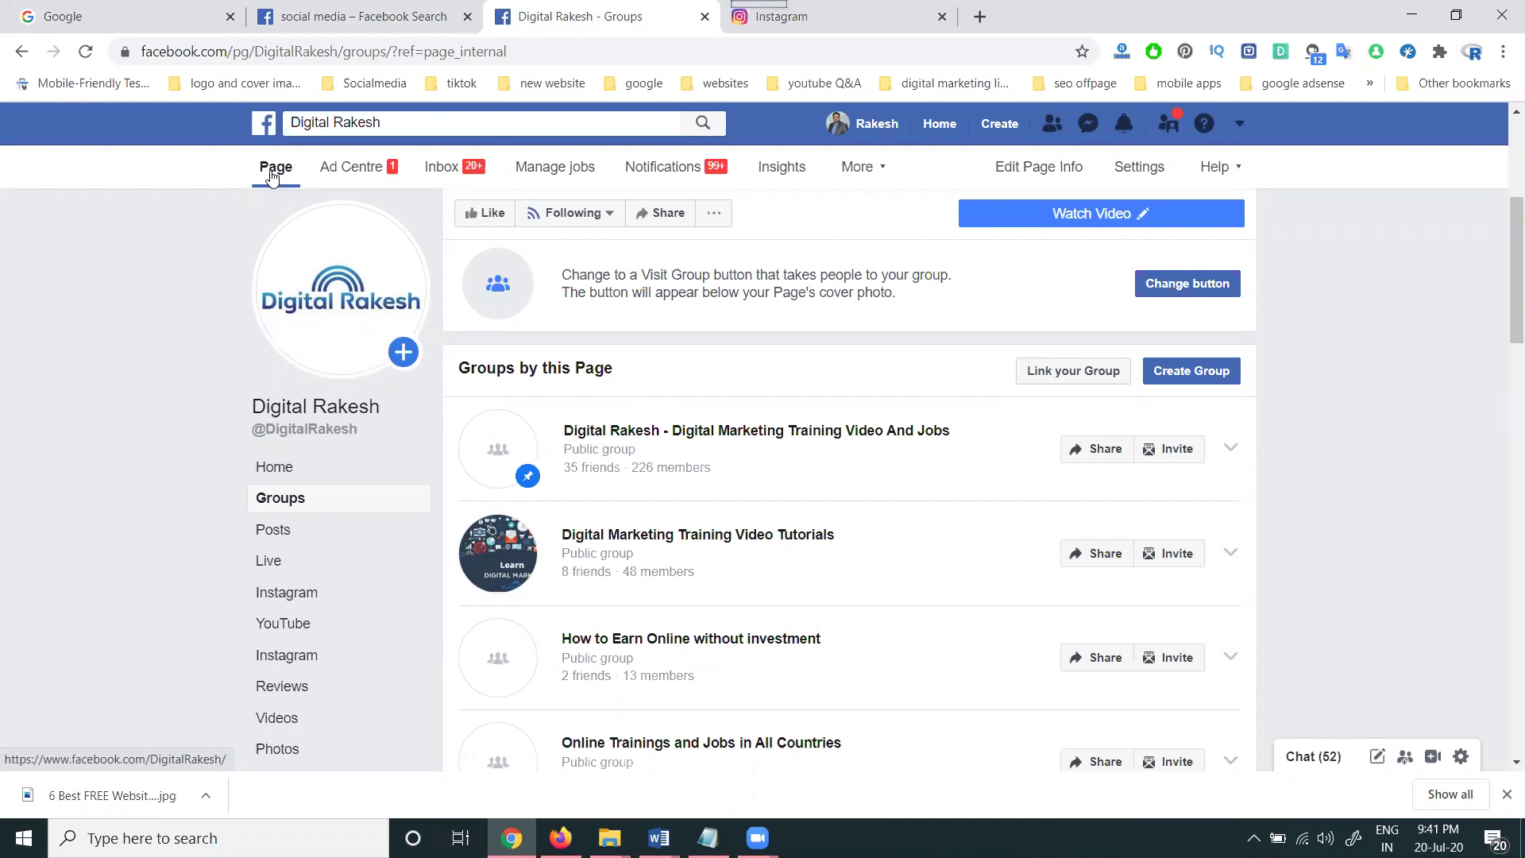
{"action": "left_click", "coordinate": [358, 16]}
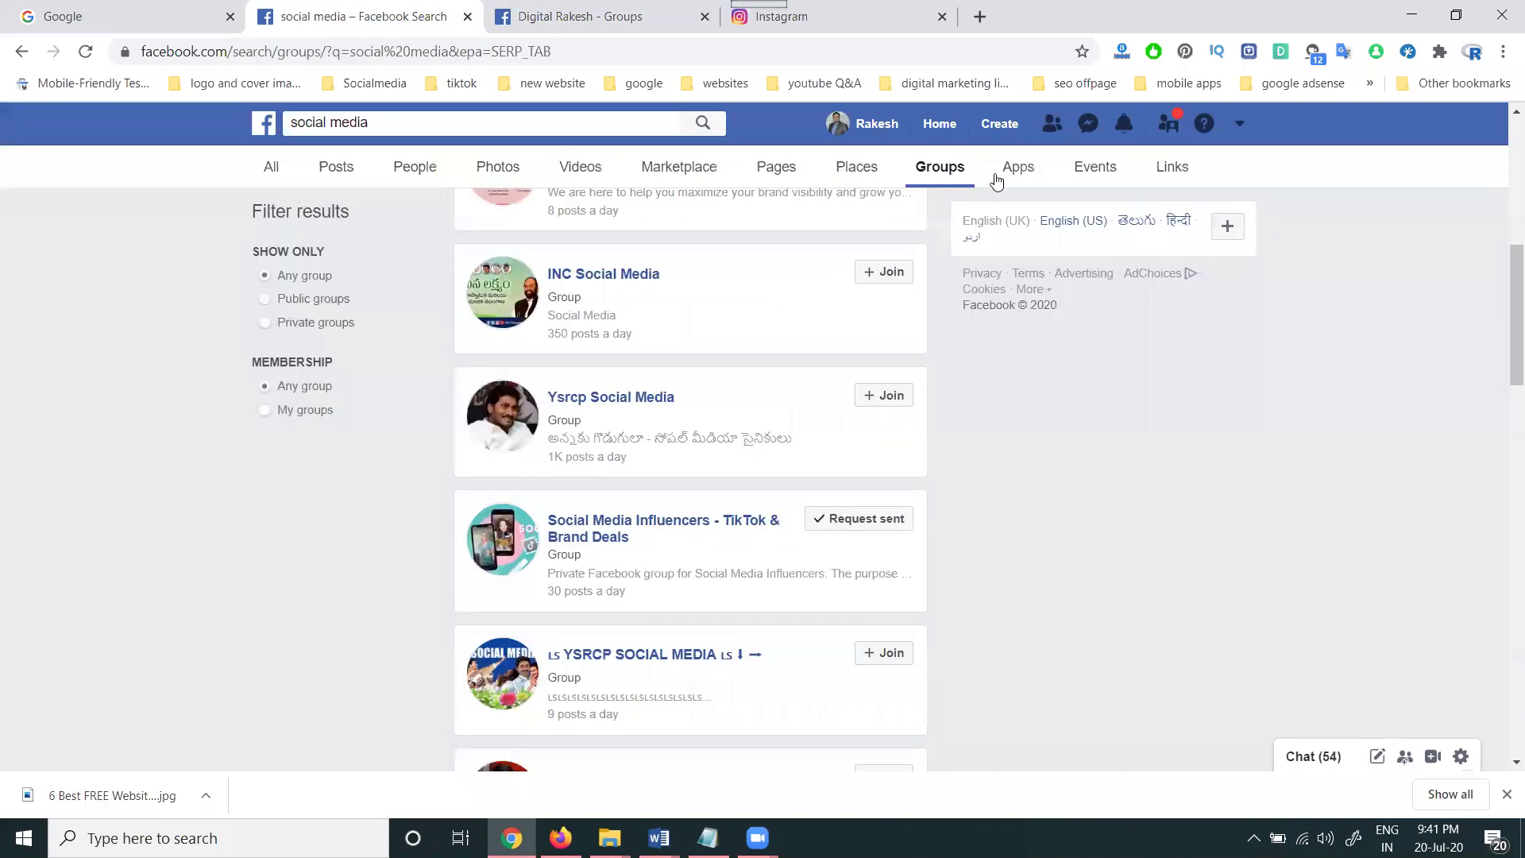
{"action": "left_click", "coordinate": [936, 124]}
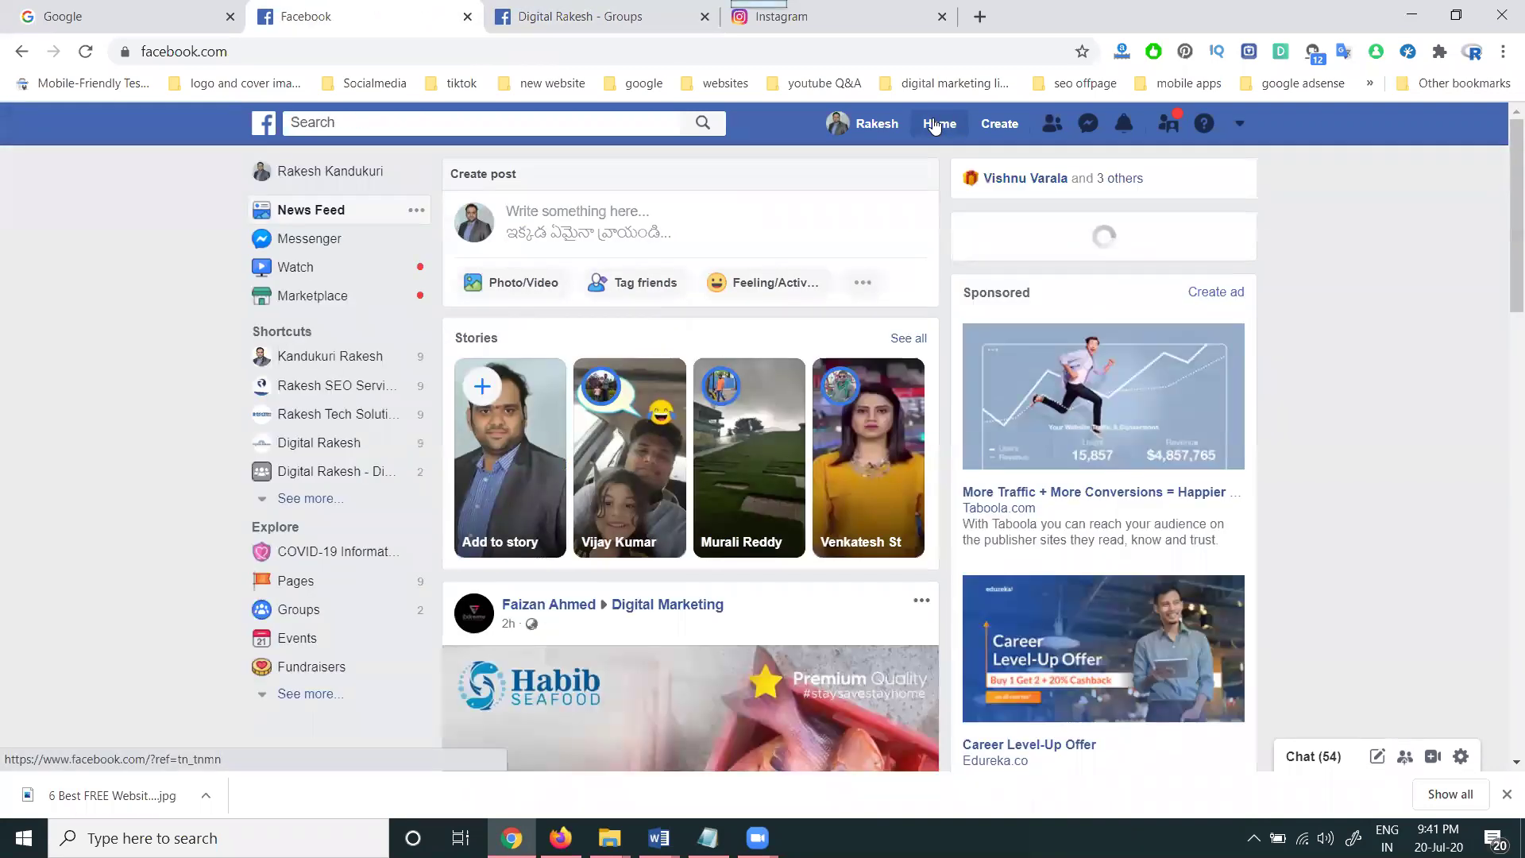
{"action": "left_click", "coordinate": [568, 16]}
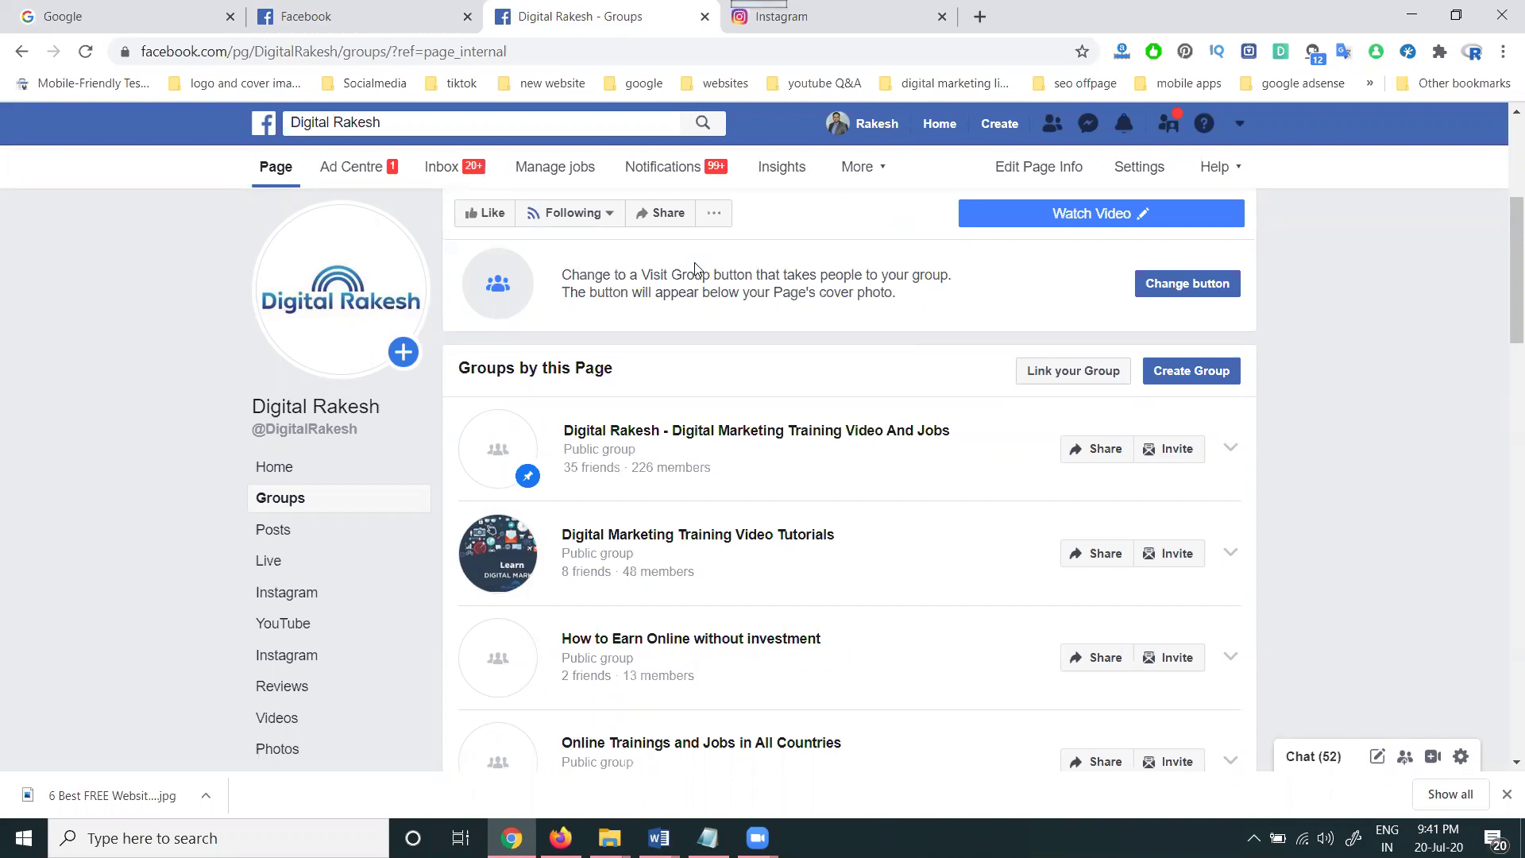
{"action": "left_click", "coordinate": [286, 179]}
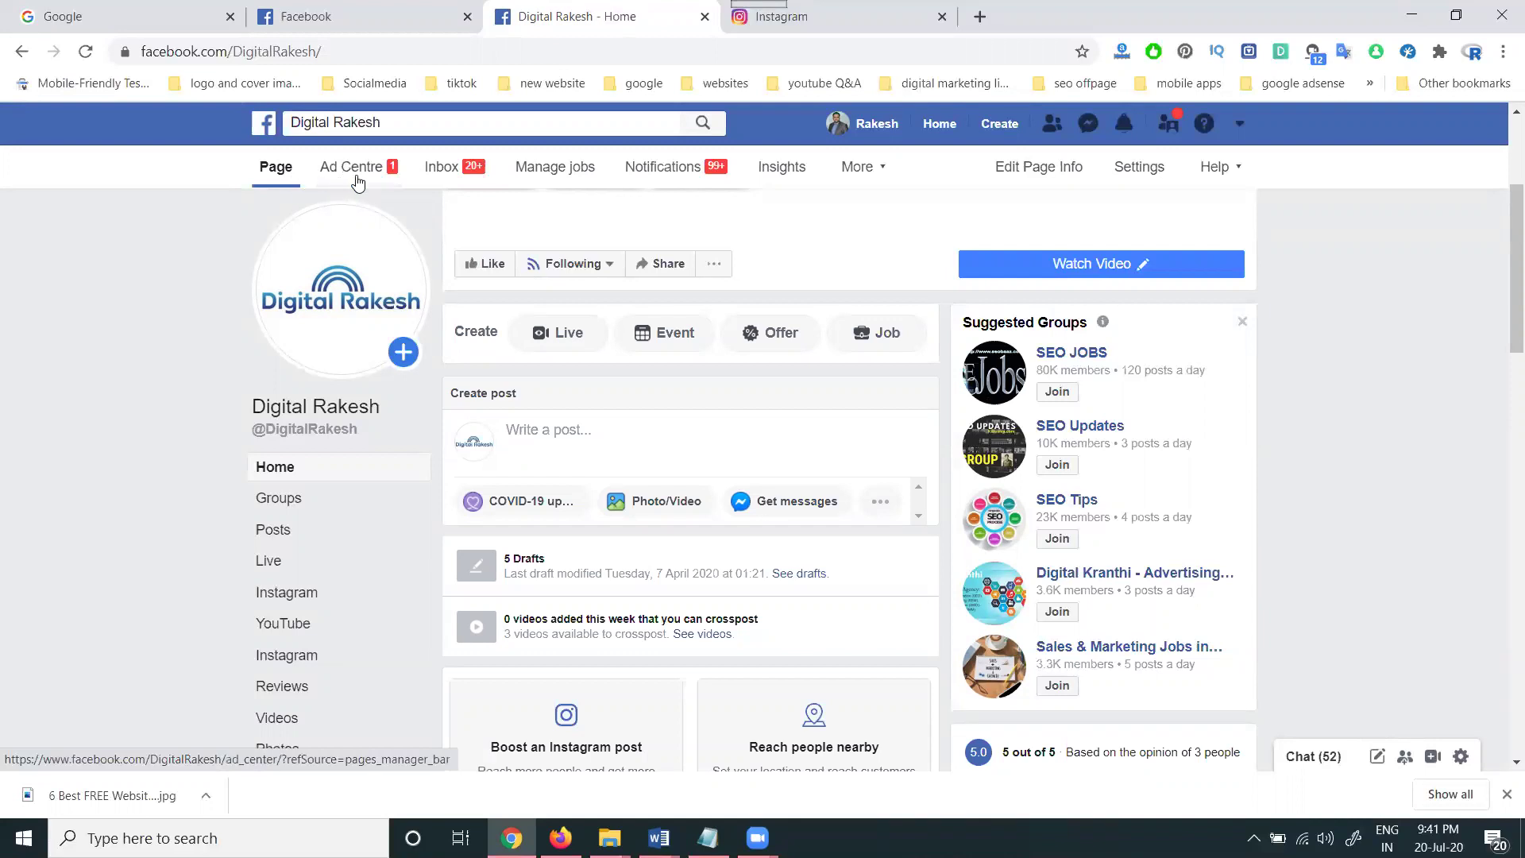
- Open the page's Instagram settings and review the connected account's details and contact information
{"action": "left_click", "coordinate": [1117, 173]}
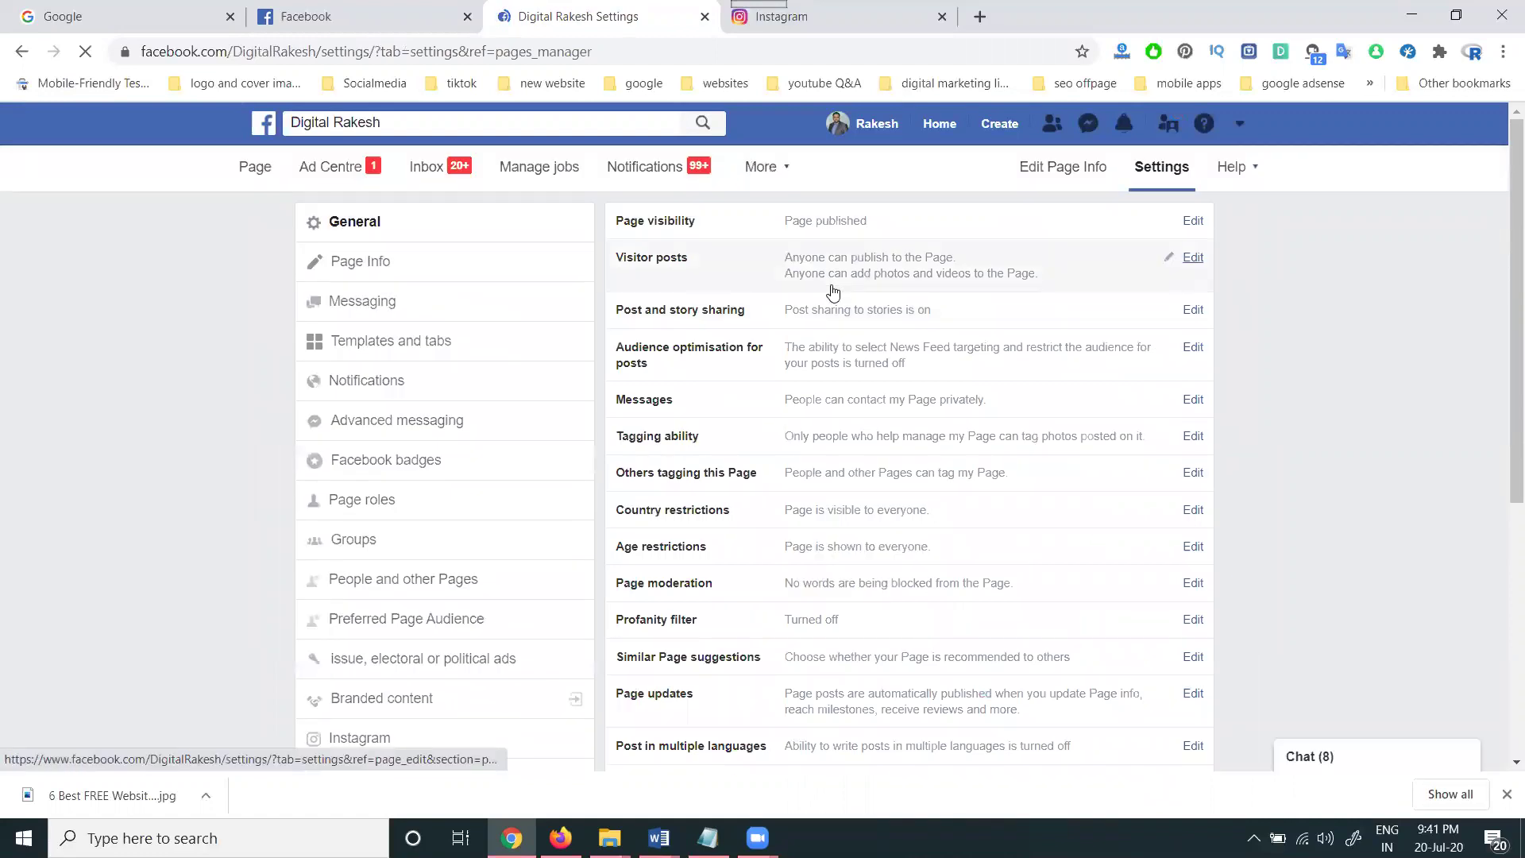
{"action": "scroll", "coordinate": [396, 425], "scroll_direction": "down", "scroll_amount": 4}
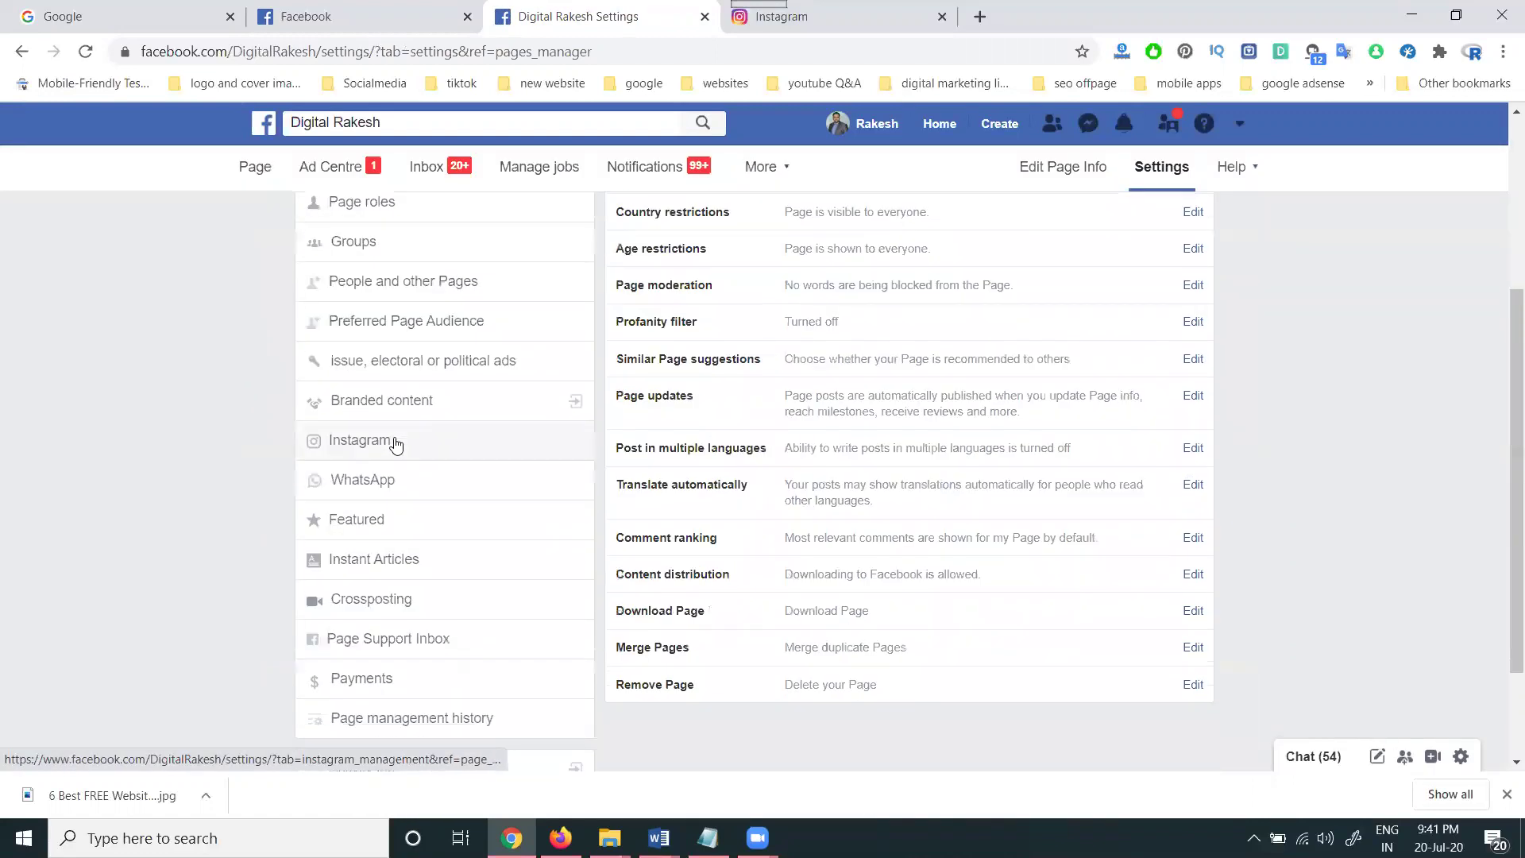
{"action": "left_click", "coordinate": [397, 443]}
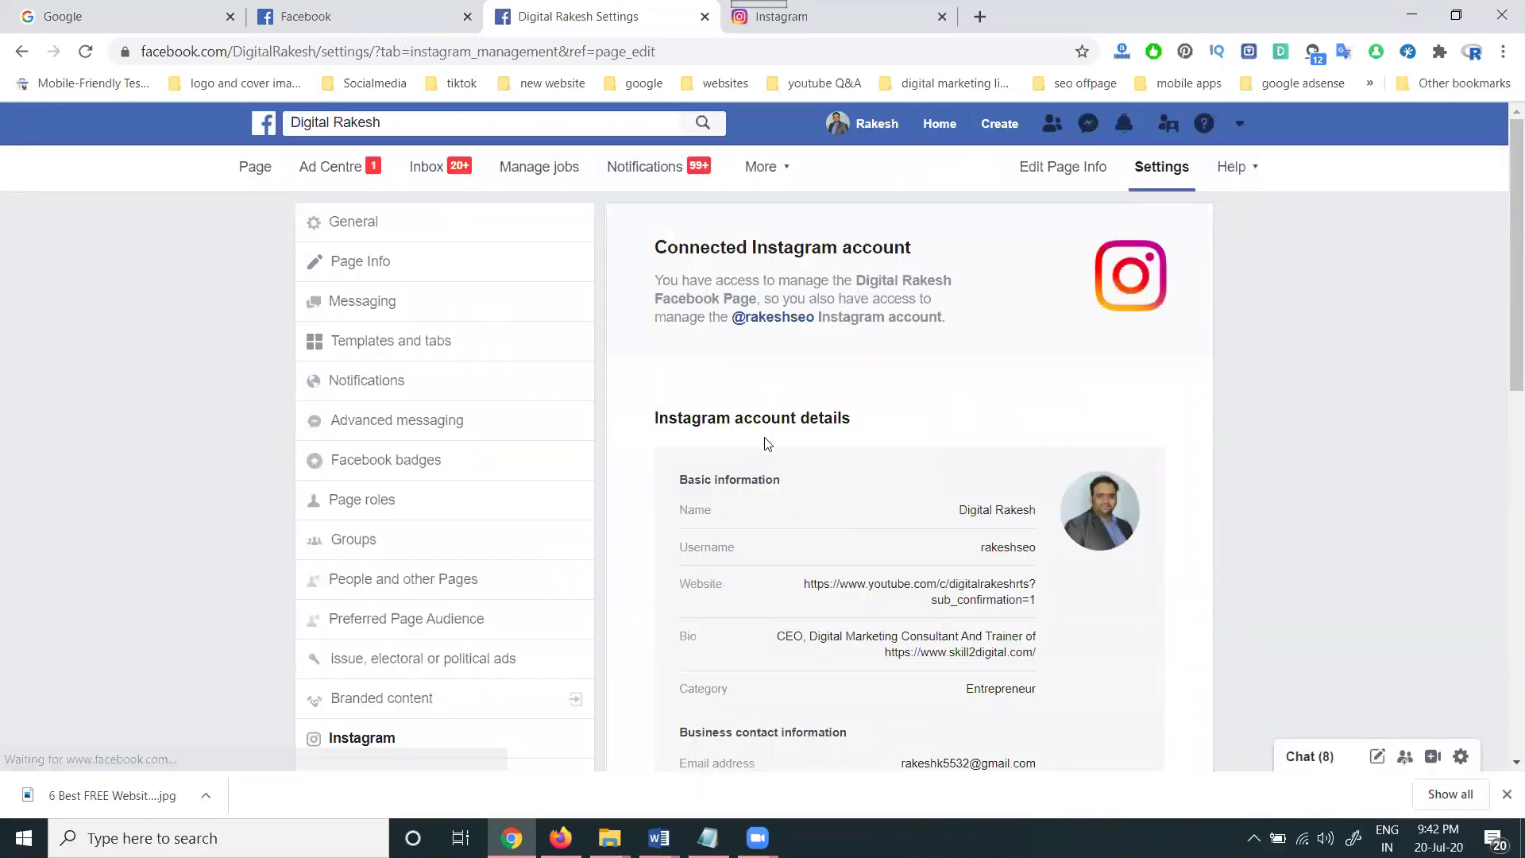
{"action": "scroll", "coordinate": [769, 446], "scroll_direction": "down", "scroll_amount": 2}
{"action": "scroll", "coordinate": [767, 453], "scroll_direction": "down", "scroll_amount": 3}
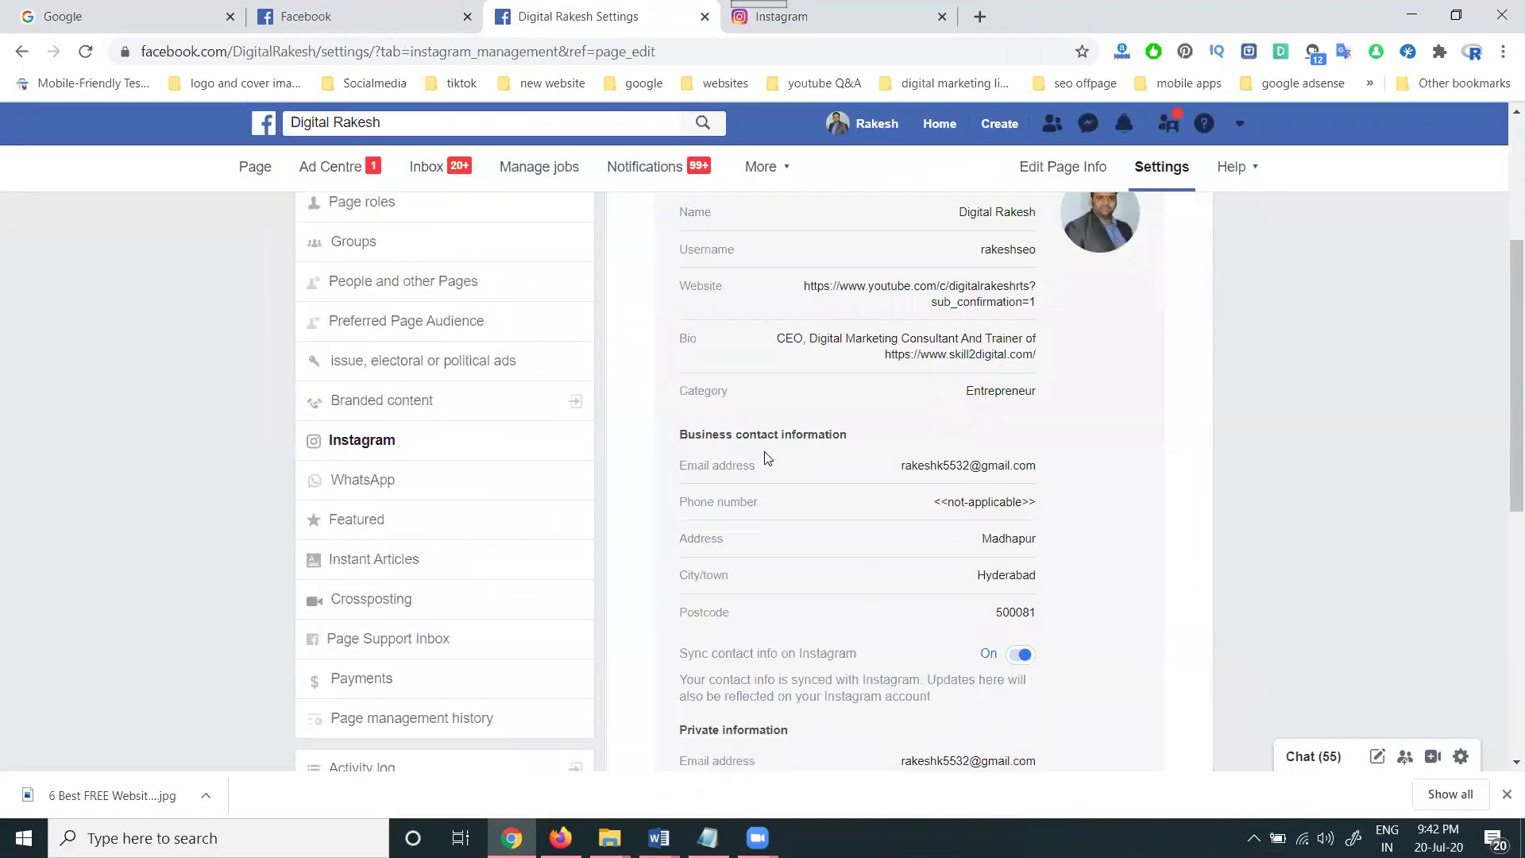
{"action": "scroll", "coordinate": [766, 458], "scroll_direction": "up", "scroll_amount": 4}
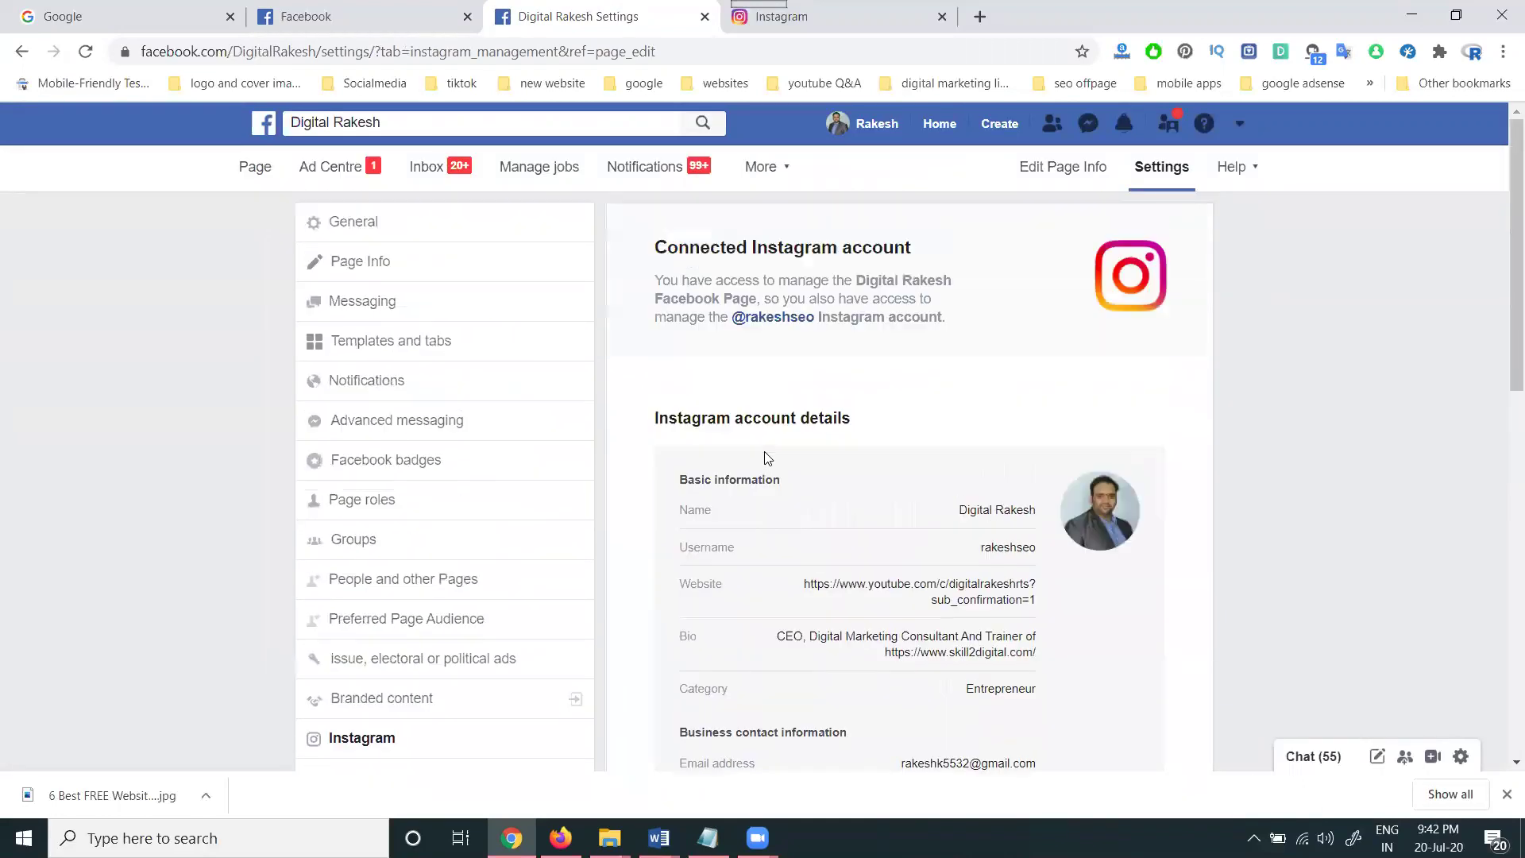
- Go back to the page's home and open its business version at business.facebook.com/DigitalRakesh/ in a new browser tab
{"action": "left_click", "coordinate": [241, 169]}
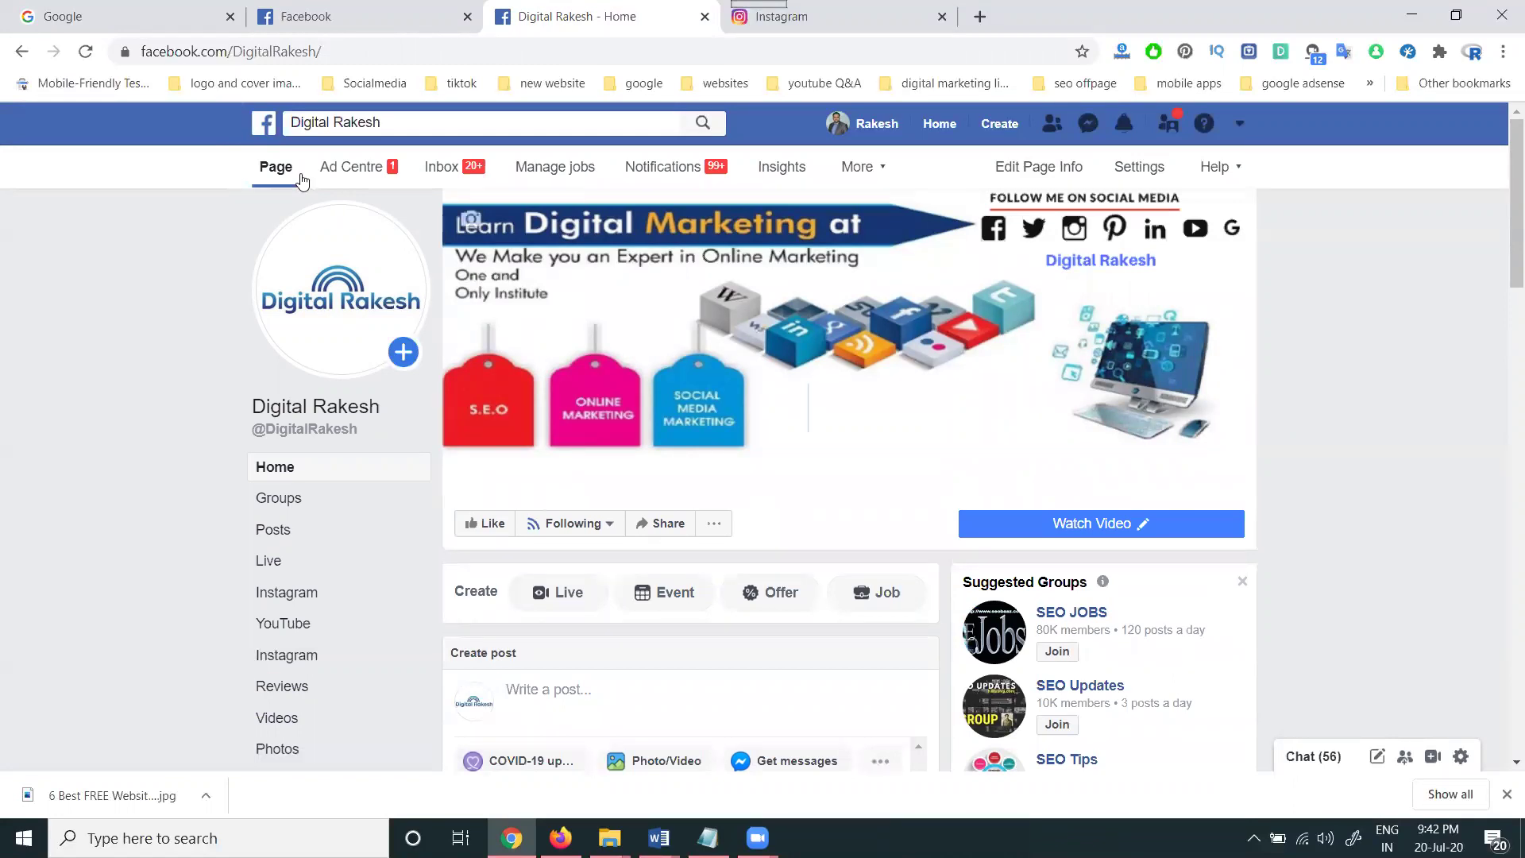
{"action": "double_click", "coordinate": [291, 53]}
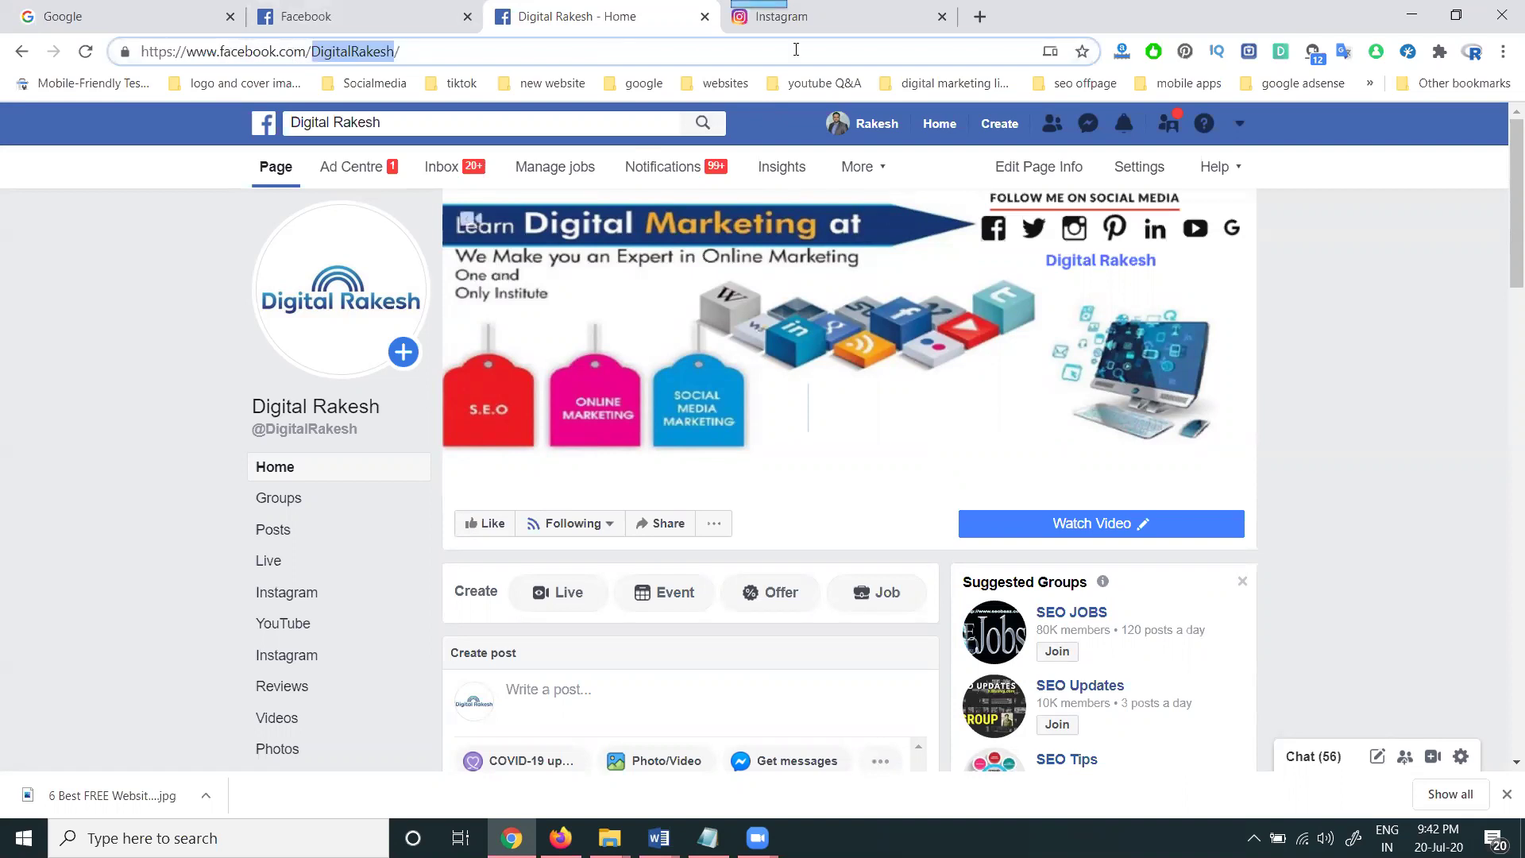
{"action": "left_click", "coordinate": [974, 20]}
{"action": "type", "text": "bu"}
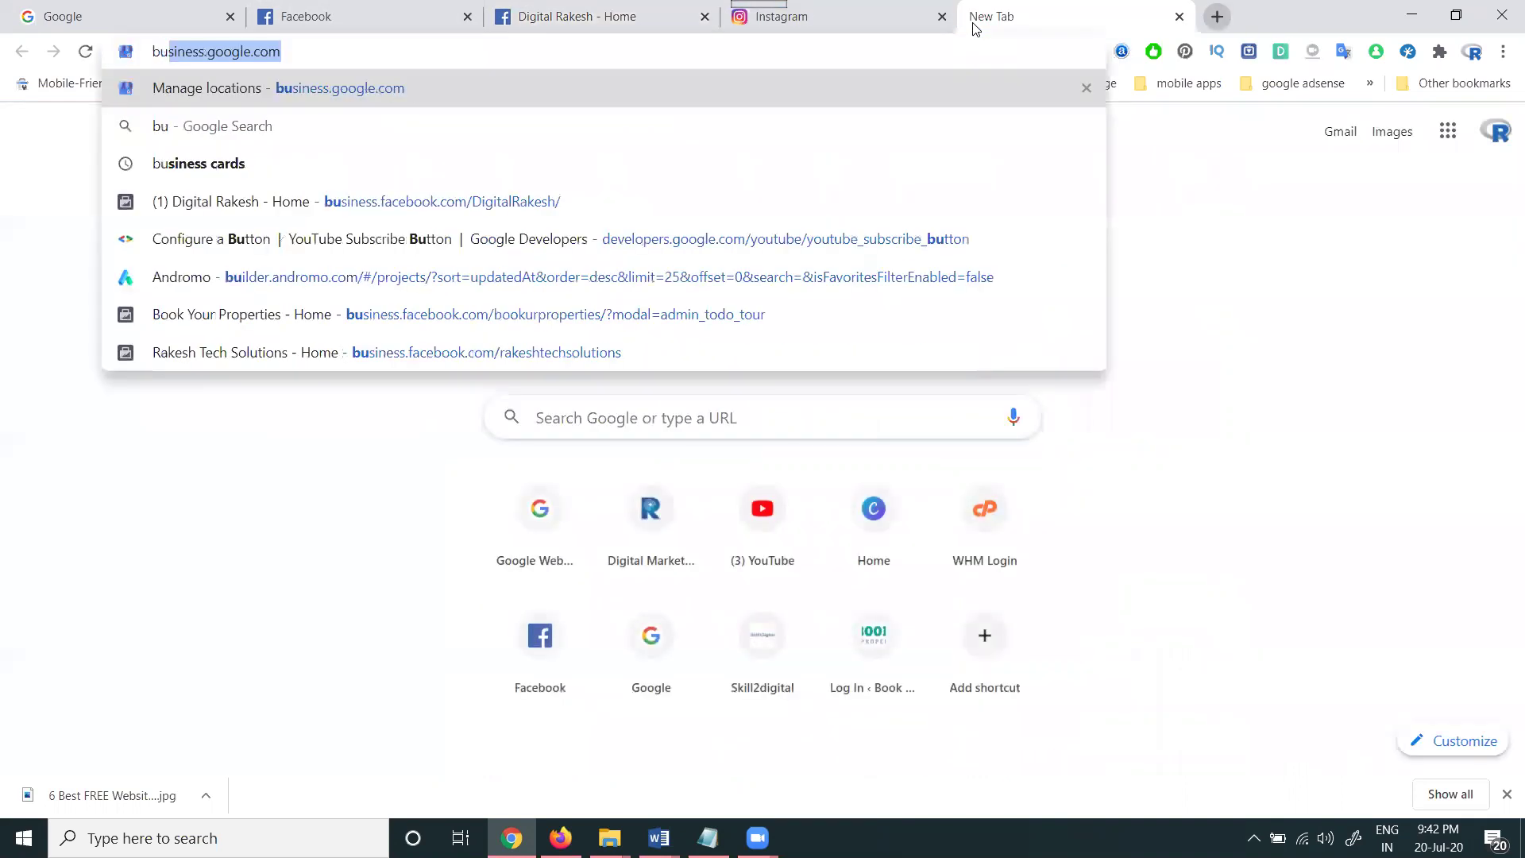
{"action": "type", "text": "s"}
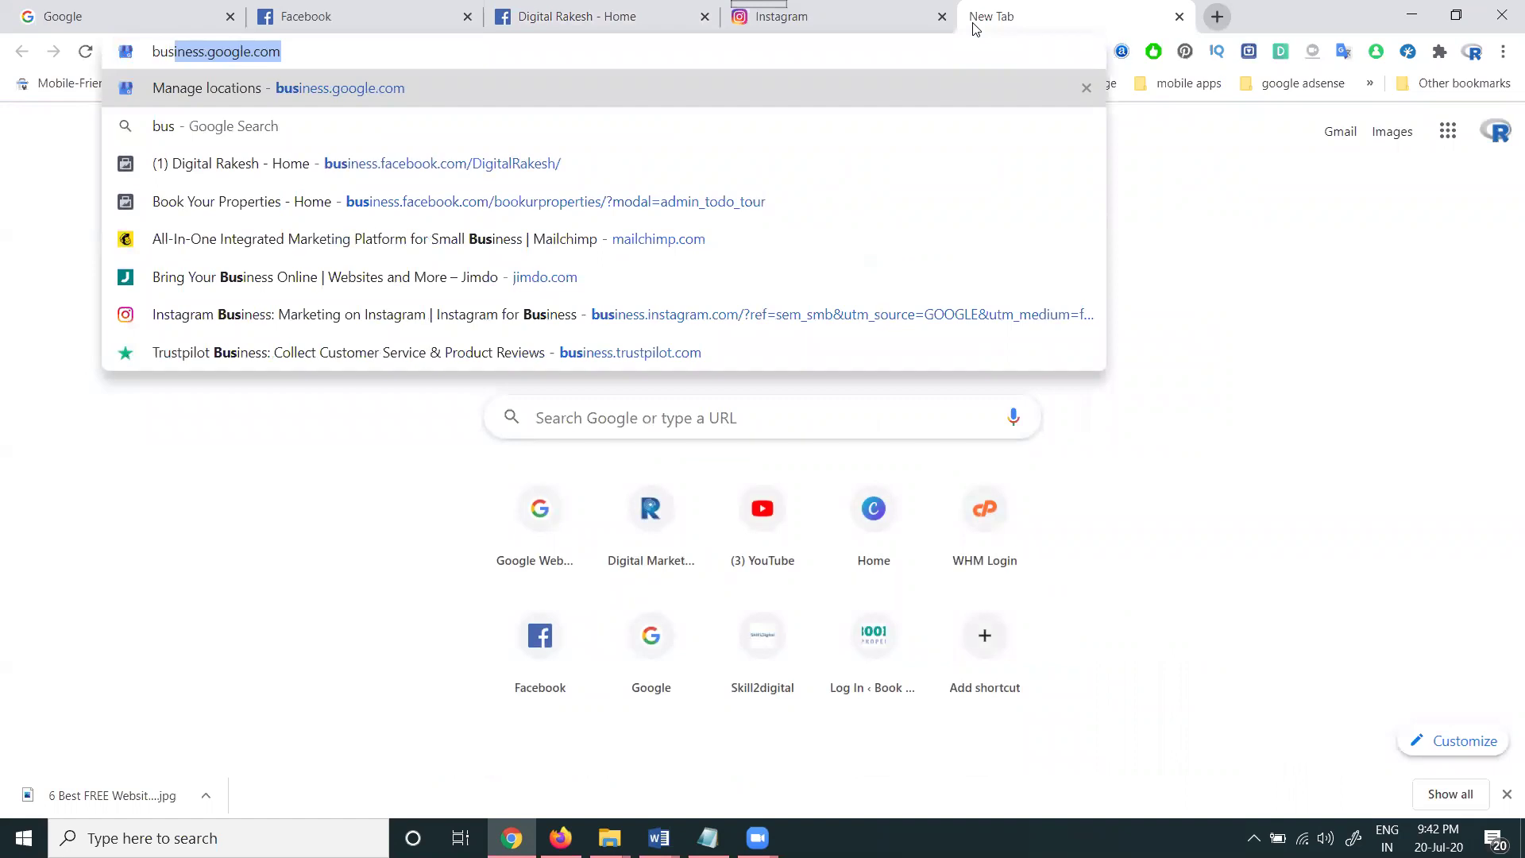
{"action": "type", "text": "iness.face"}
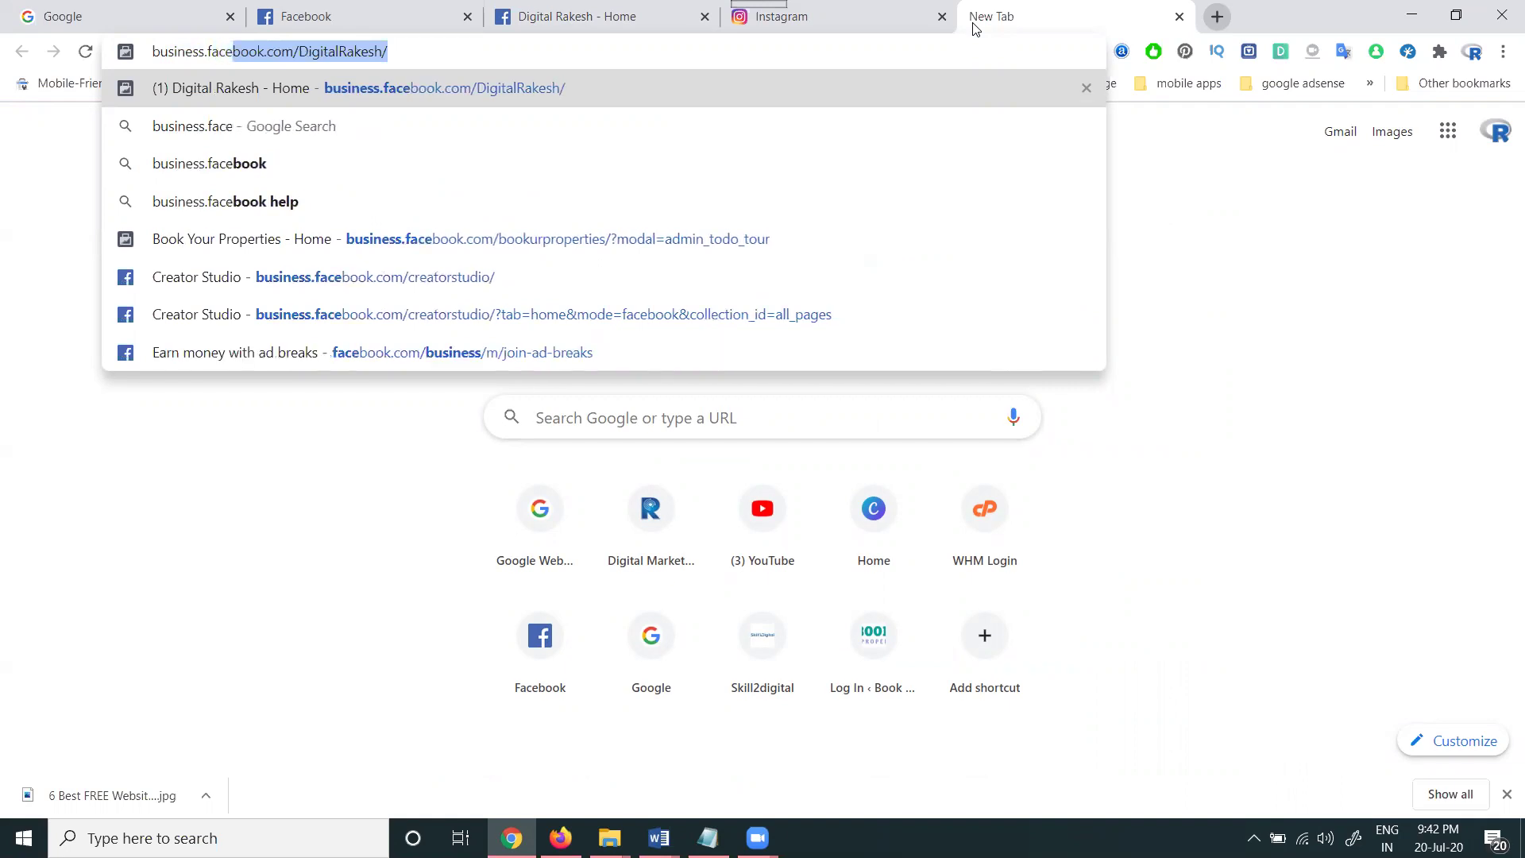
{"action": "type", "text": "book"}
{"action": "key", "text": "Right"}
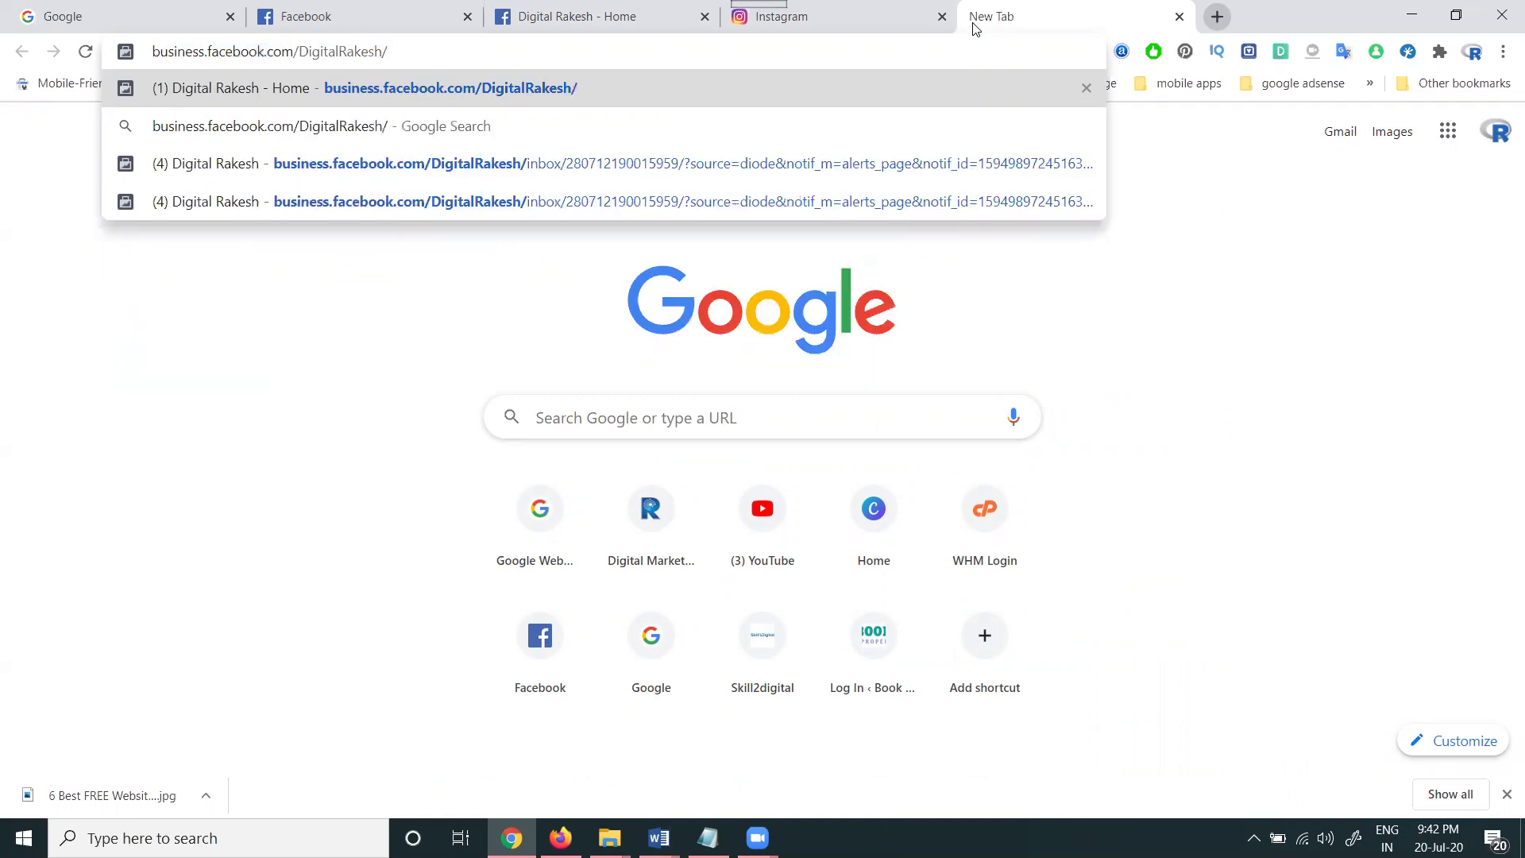
{"action": "key", "text": "Return"}
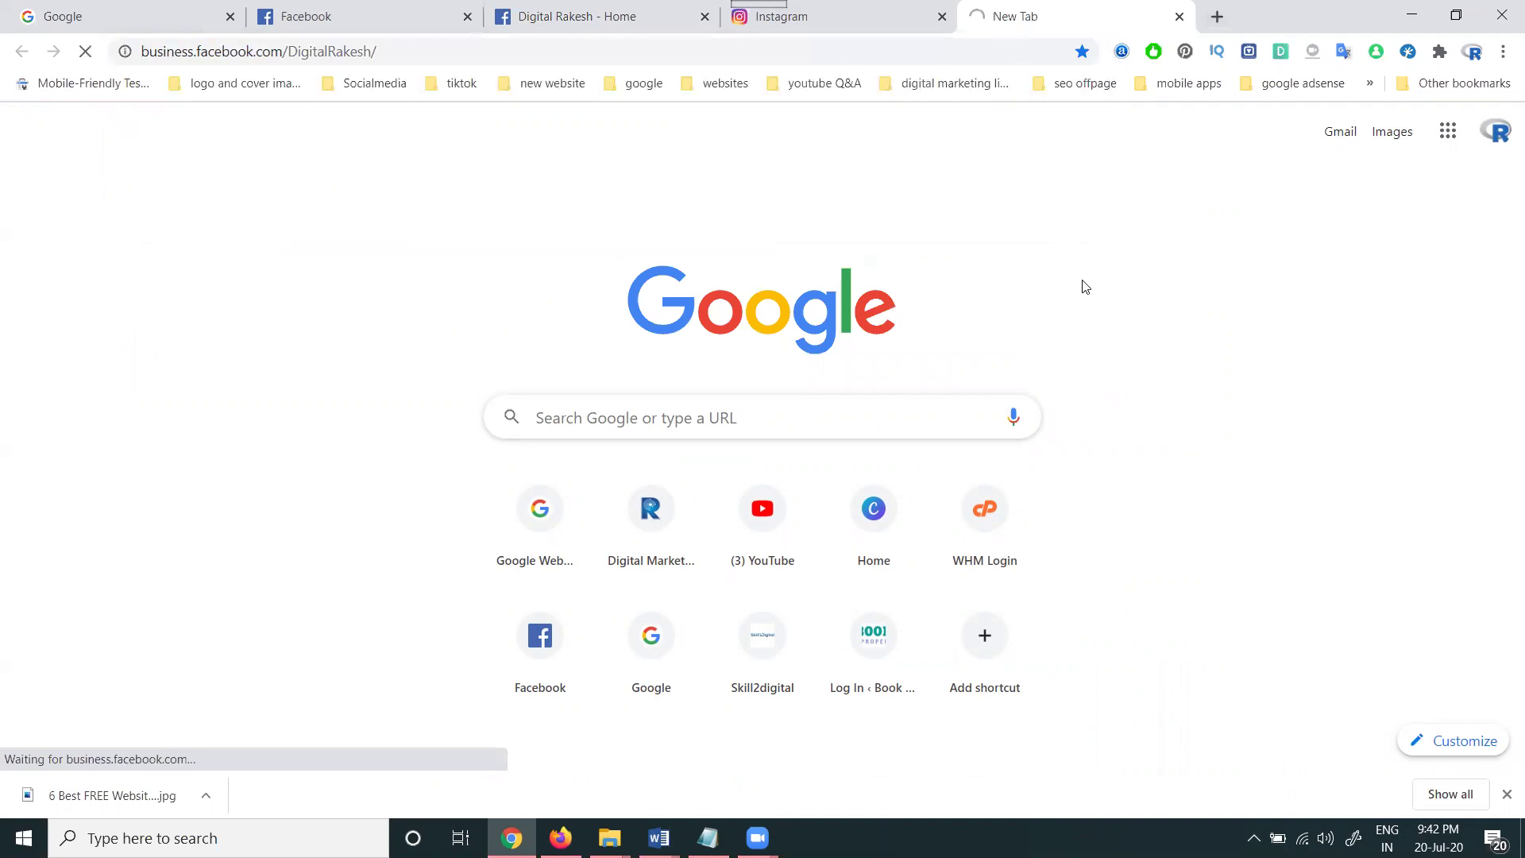
- Compare the regular Digital Rakesh page with its business.facebook.com version
{"action": "key", "text": "ctrl+3"}
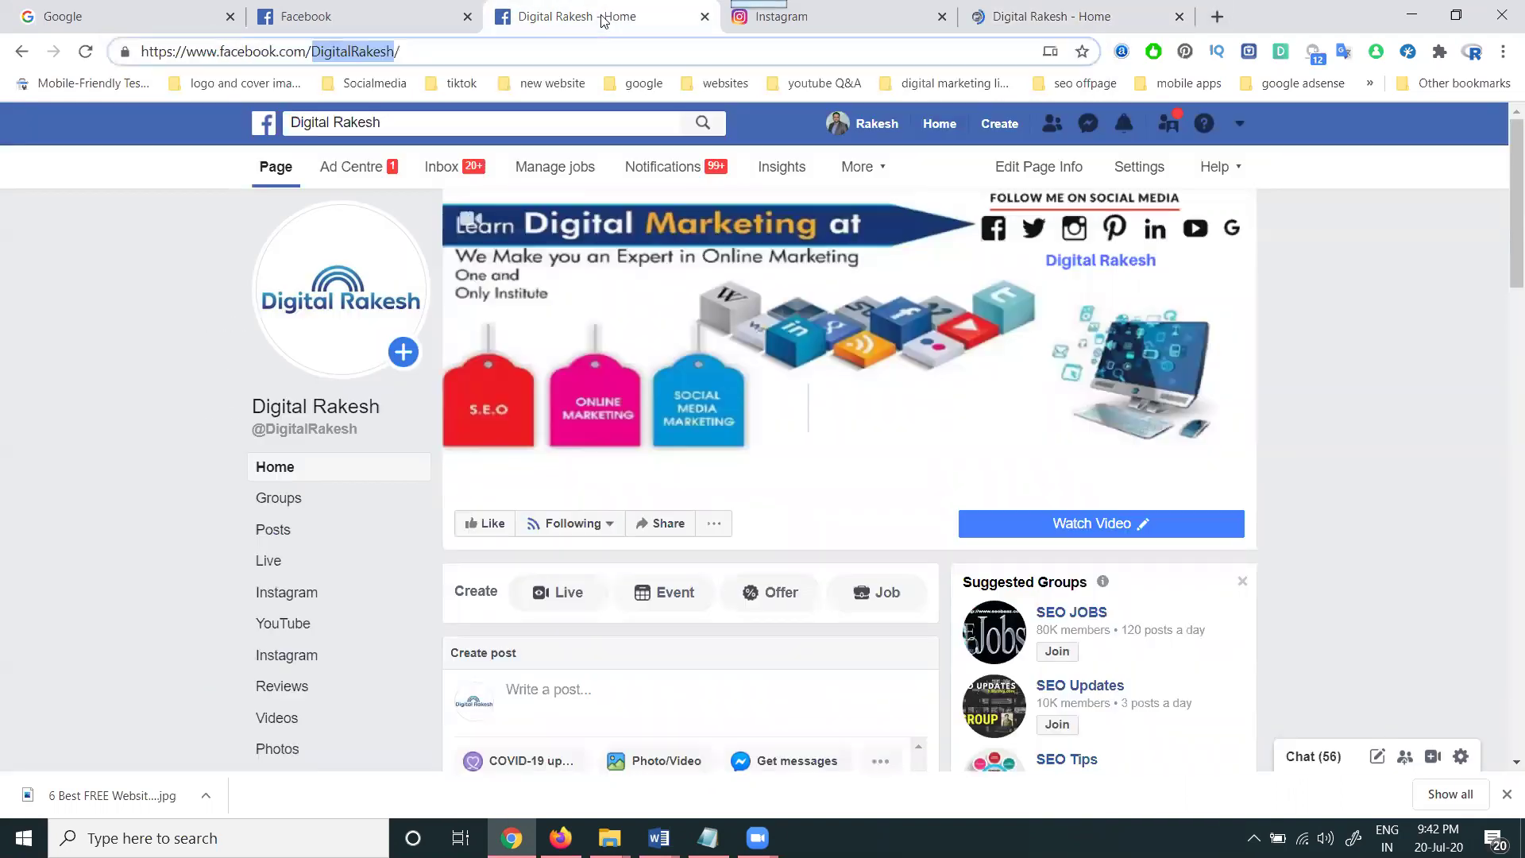
{"action": "left_click", "coordinate": [1010, 25]}
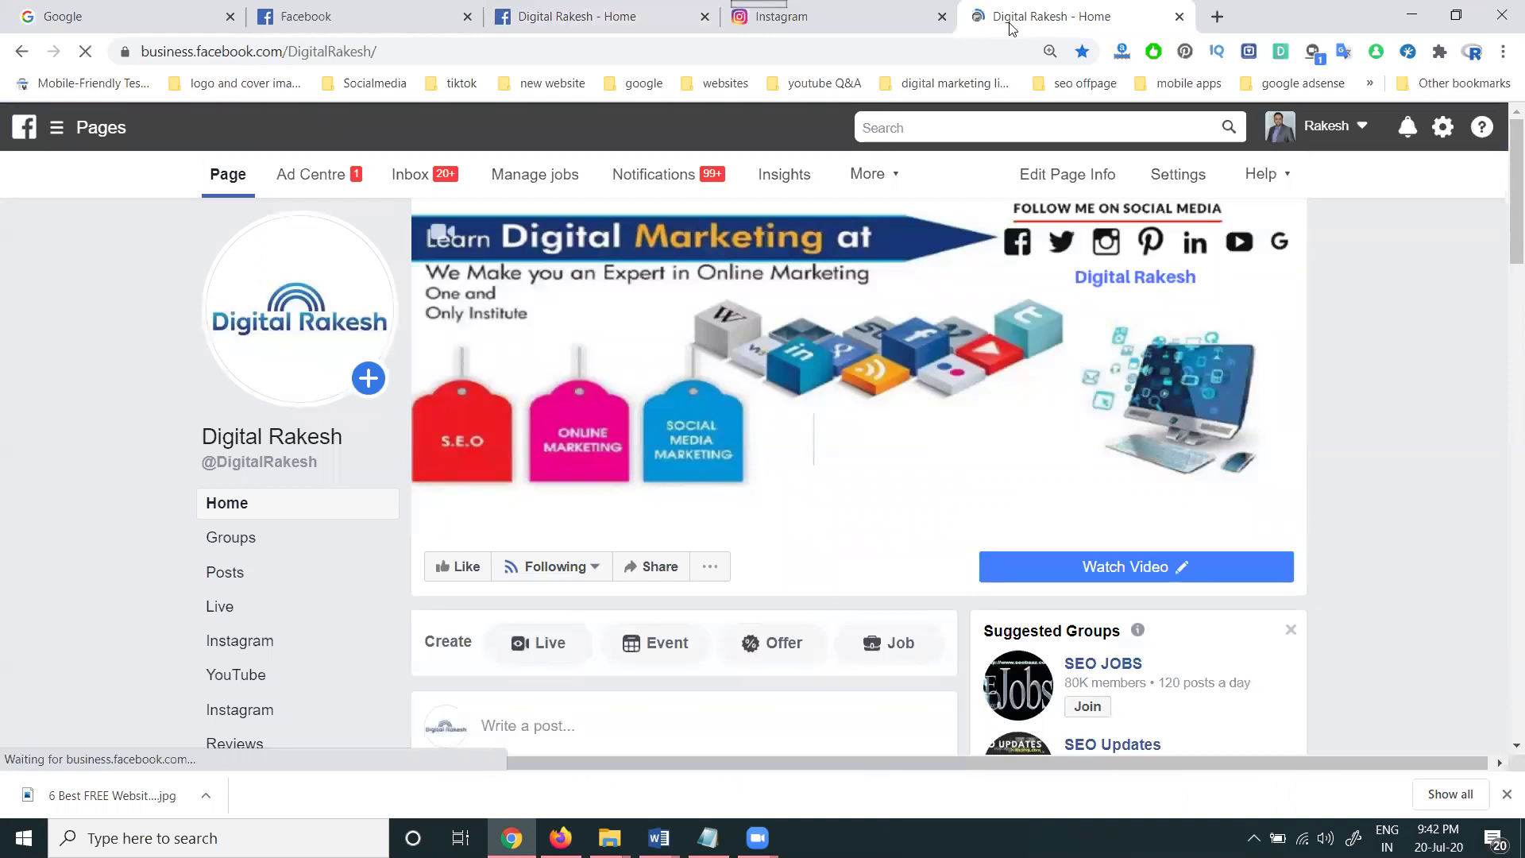
{"action": "left_click", "coordinate": [592, 19]}
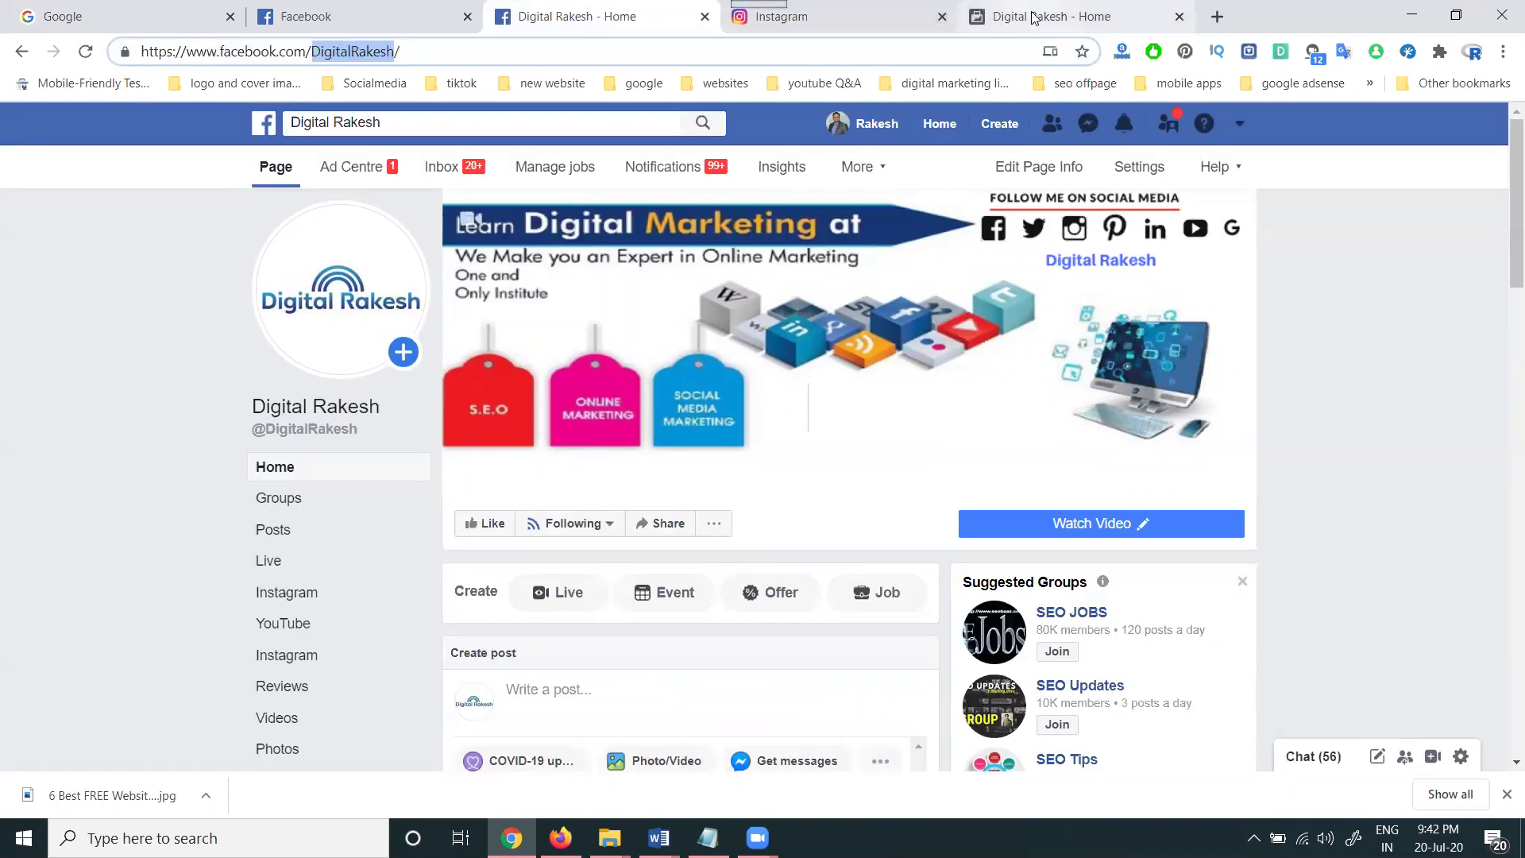
{"action": "left_click", "coordinate": [1032, 17]}
- Start a new post on the business version of the page with the Get messages option and review its sharing destinations
{"action": "scroll", "coordinate": [1407, 382], "scroll_direction": "down", "scroll_amount": 5}
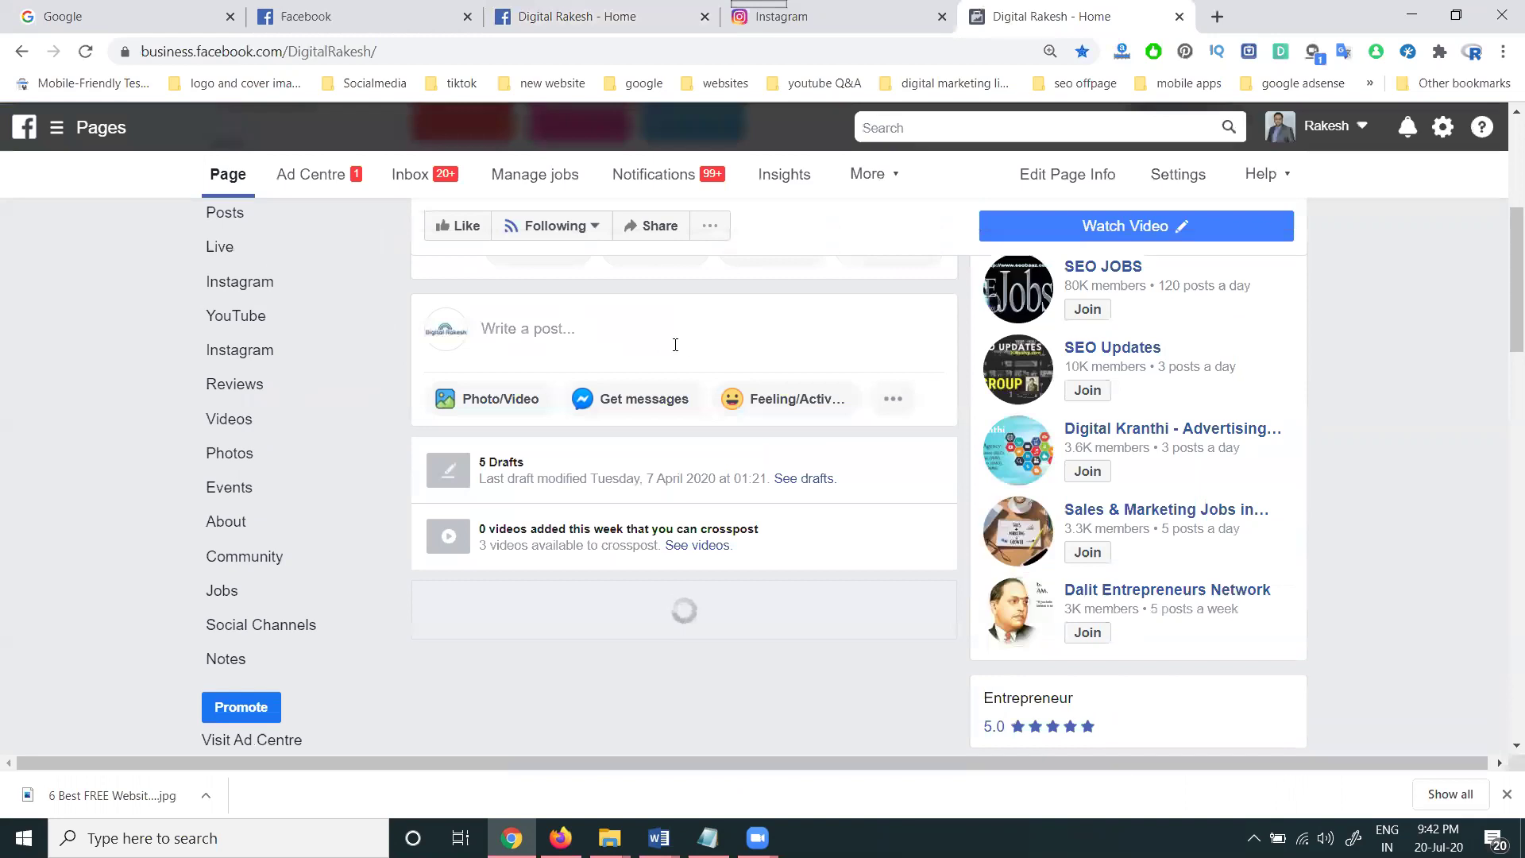
{"action": "left_click", "coordinate": [669, 340]}
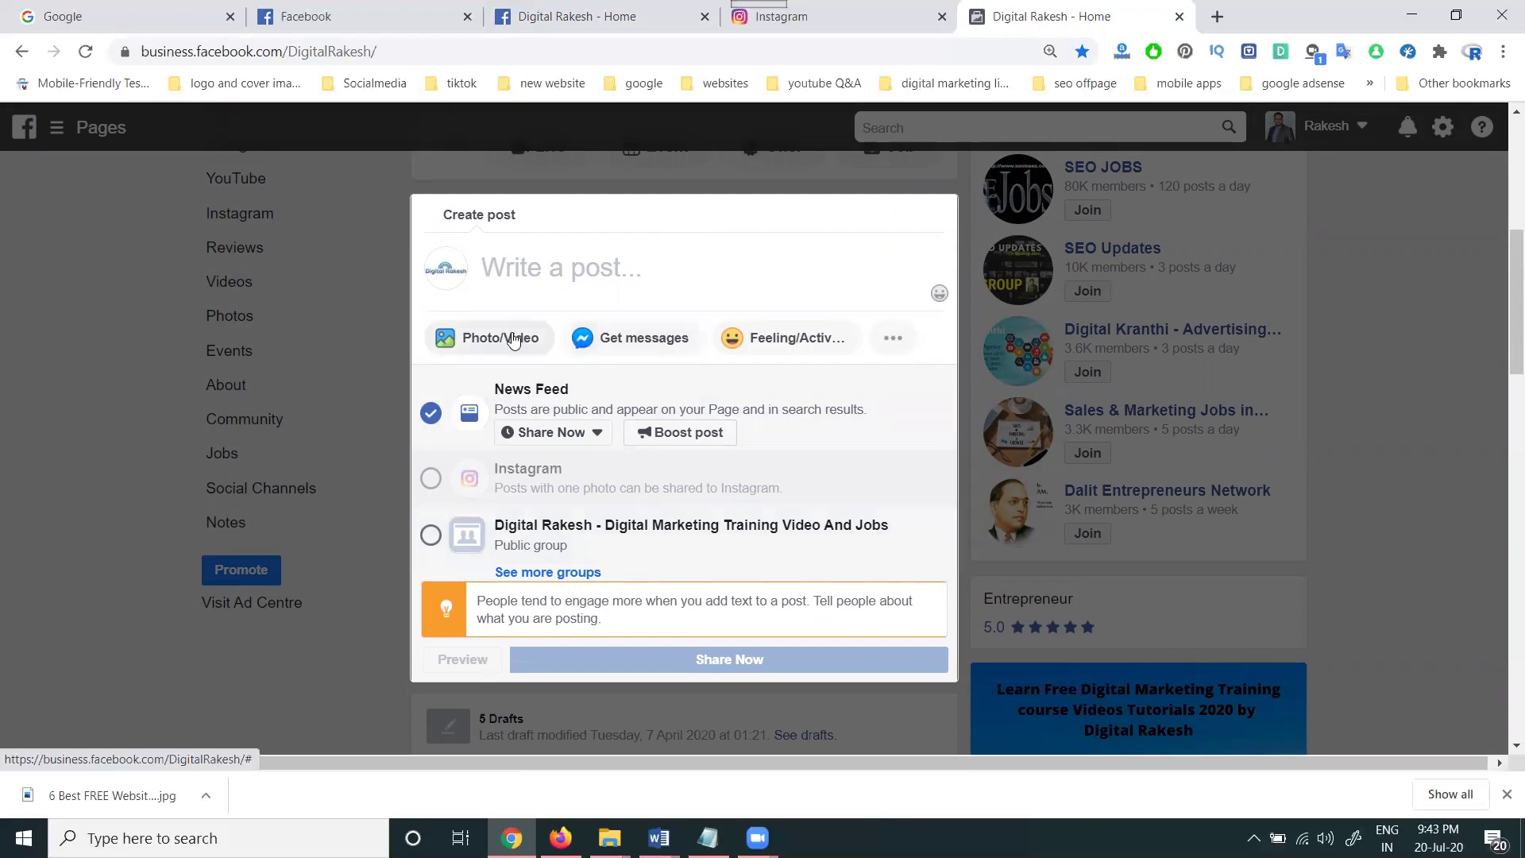
{"action": "left_click", "coordinate": [618, 343]}
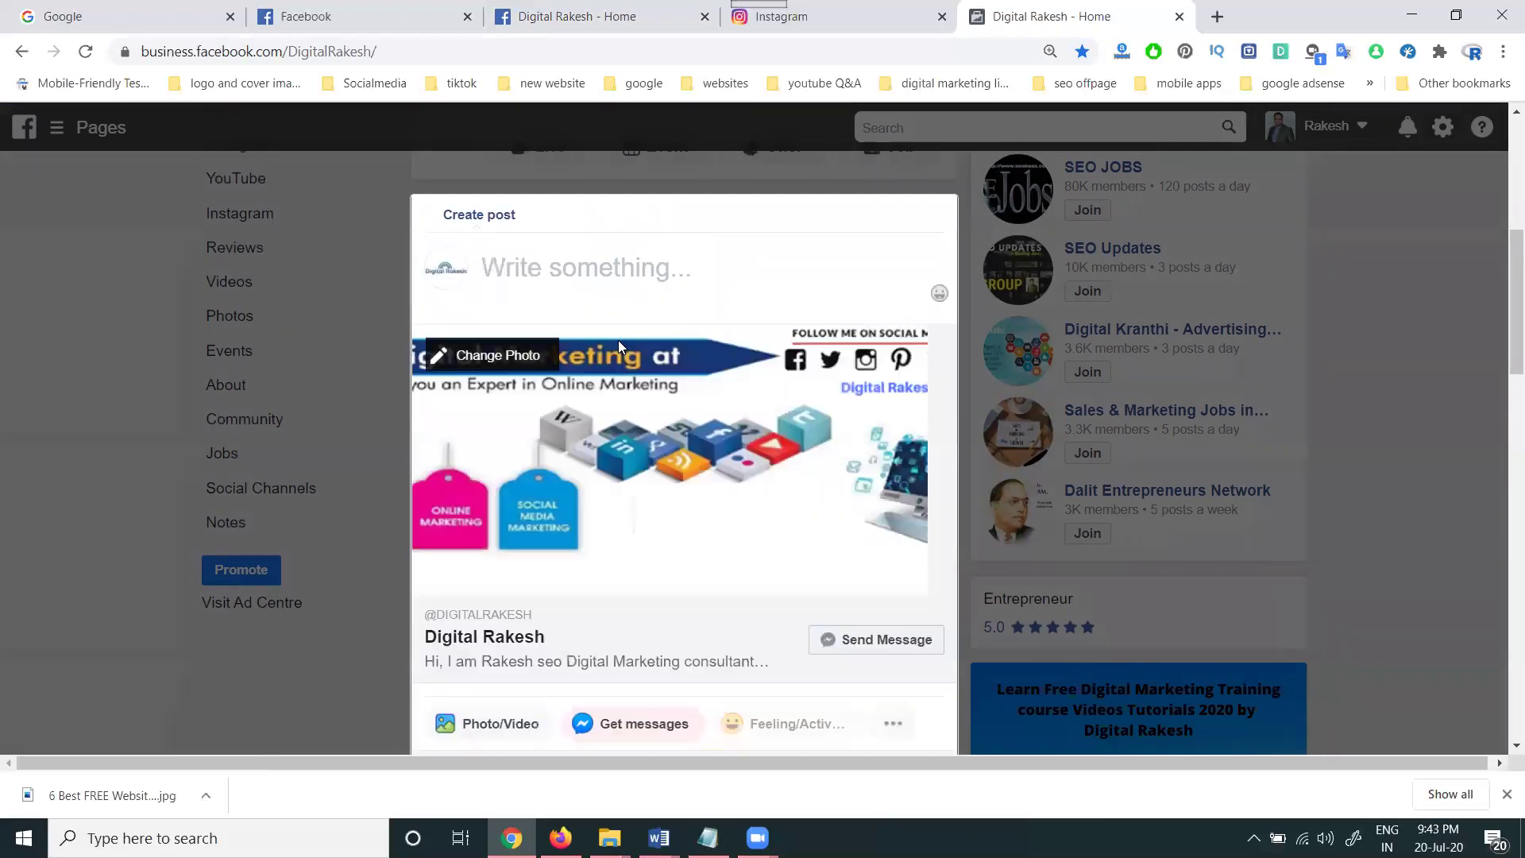
{"action": "scroll", "coordinate": [622, 347], "scroll_direction": "down", "scroll_amount": 3}
{"action": "scroll", "coordinate": [457, 442], "scroll_direction": "down", "scroll_amount": 1}
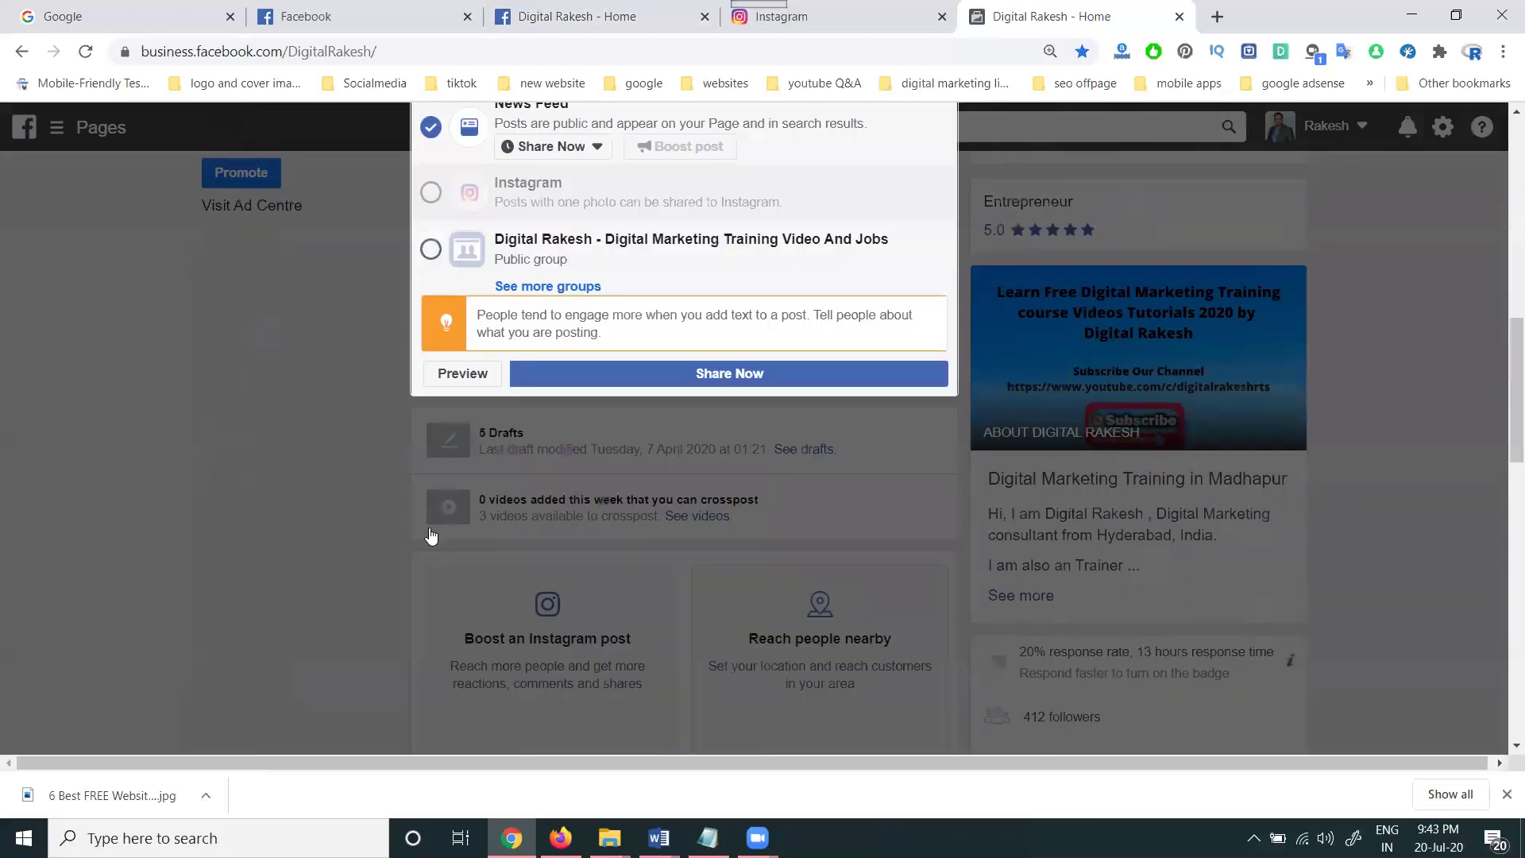
{"action": "scroll", "coordinate": [443, 469], "scroll_direction": "up", "scroll_amount": 2}
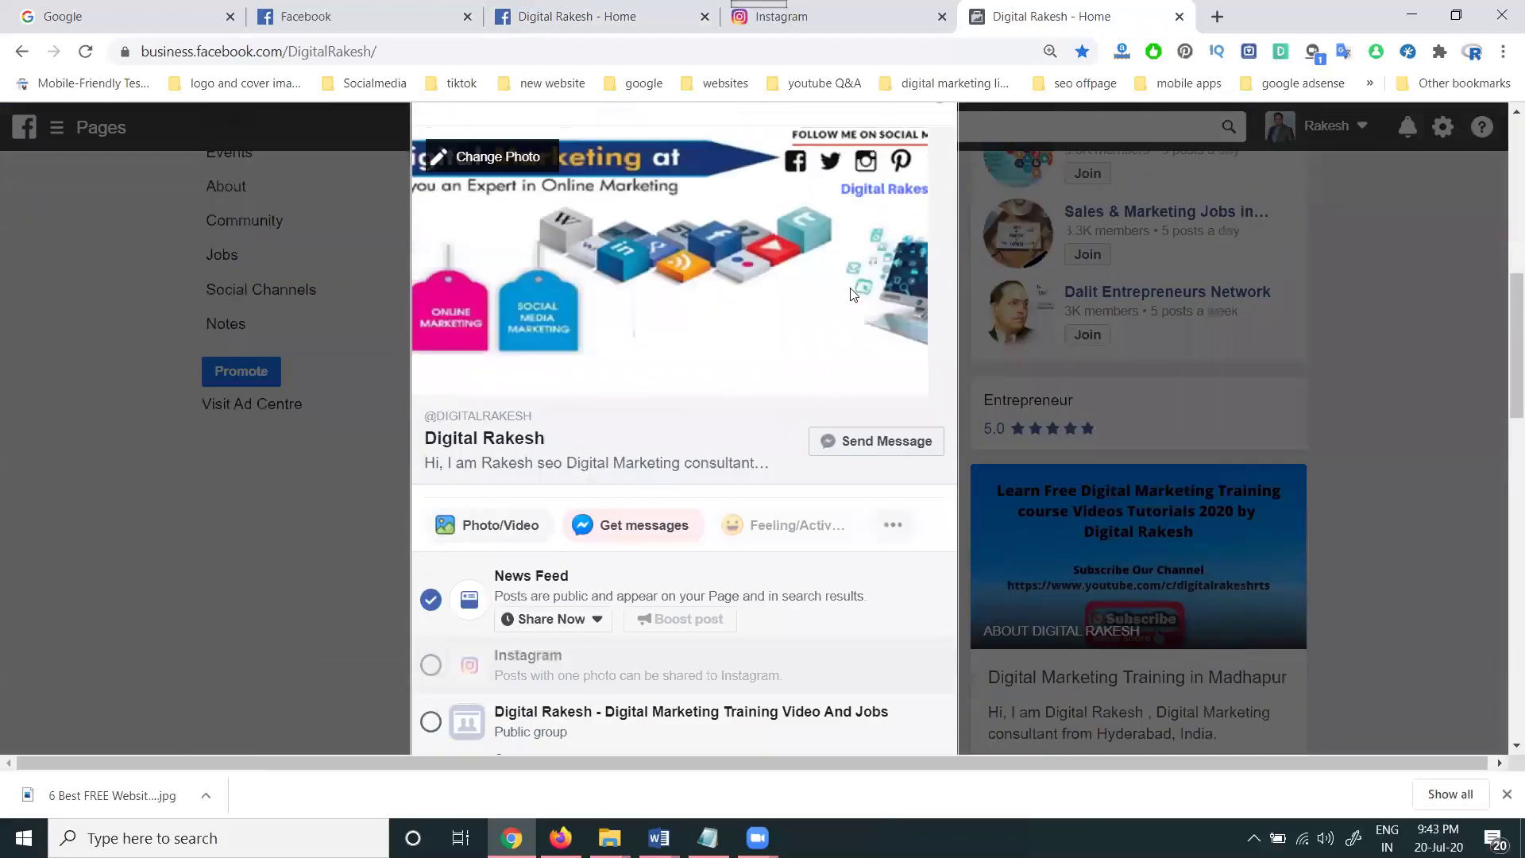
- Start a photo upload for the page post and open the july 2020 image folder inside digital rakesh
{"action": "scroll", "coordinate": [925, 229], "scroll_direction": "up", "scroll_amount": 1}
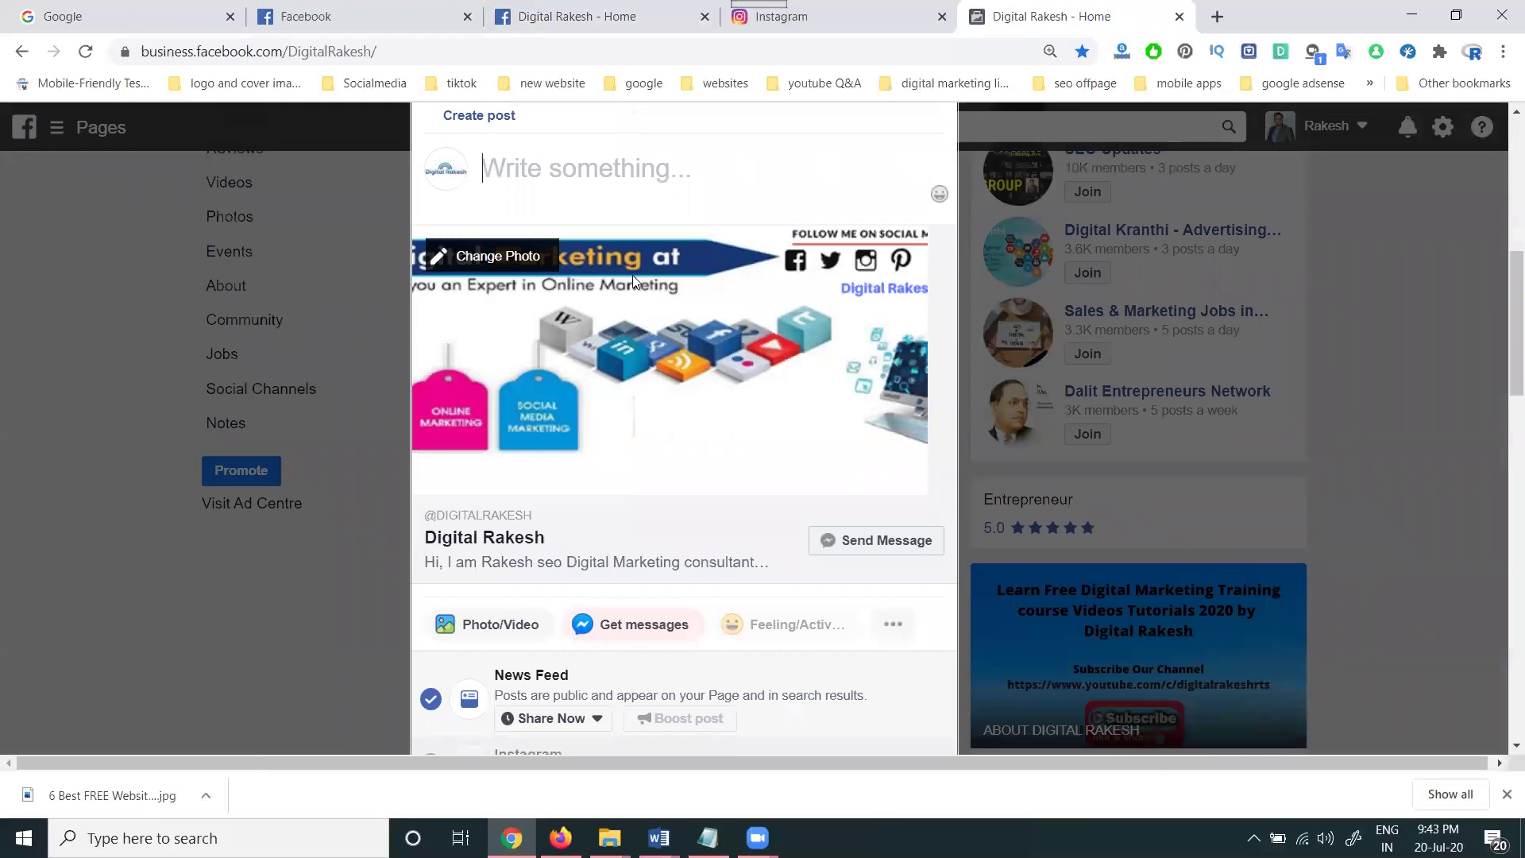
{"action": "scroll", "coordinate": [674, 515], "scroll_direction": "down", "scroll_amount": 1}
{"action": "left_click", "coordinate": [500, 525]}
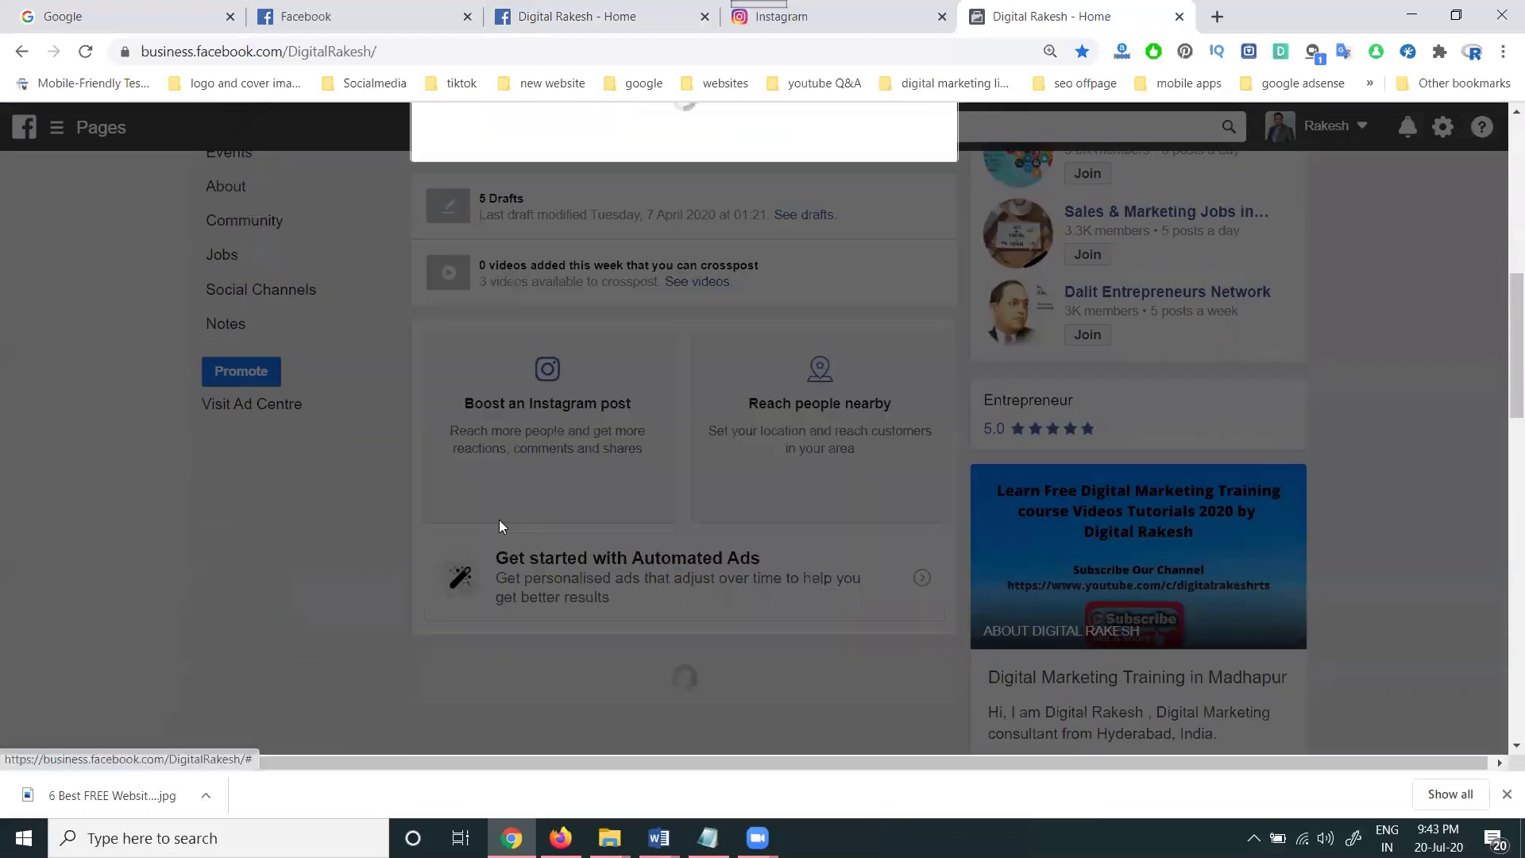
{"action": "scroll", "coordinate": [556, 461], "scroll_direction": "up", "scroll_amount": 3}
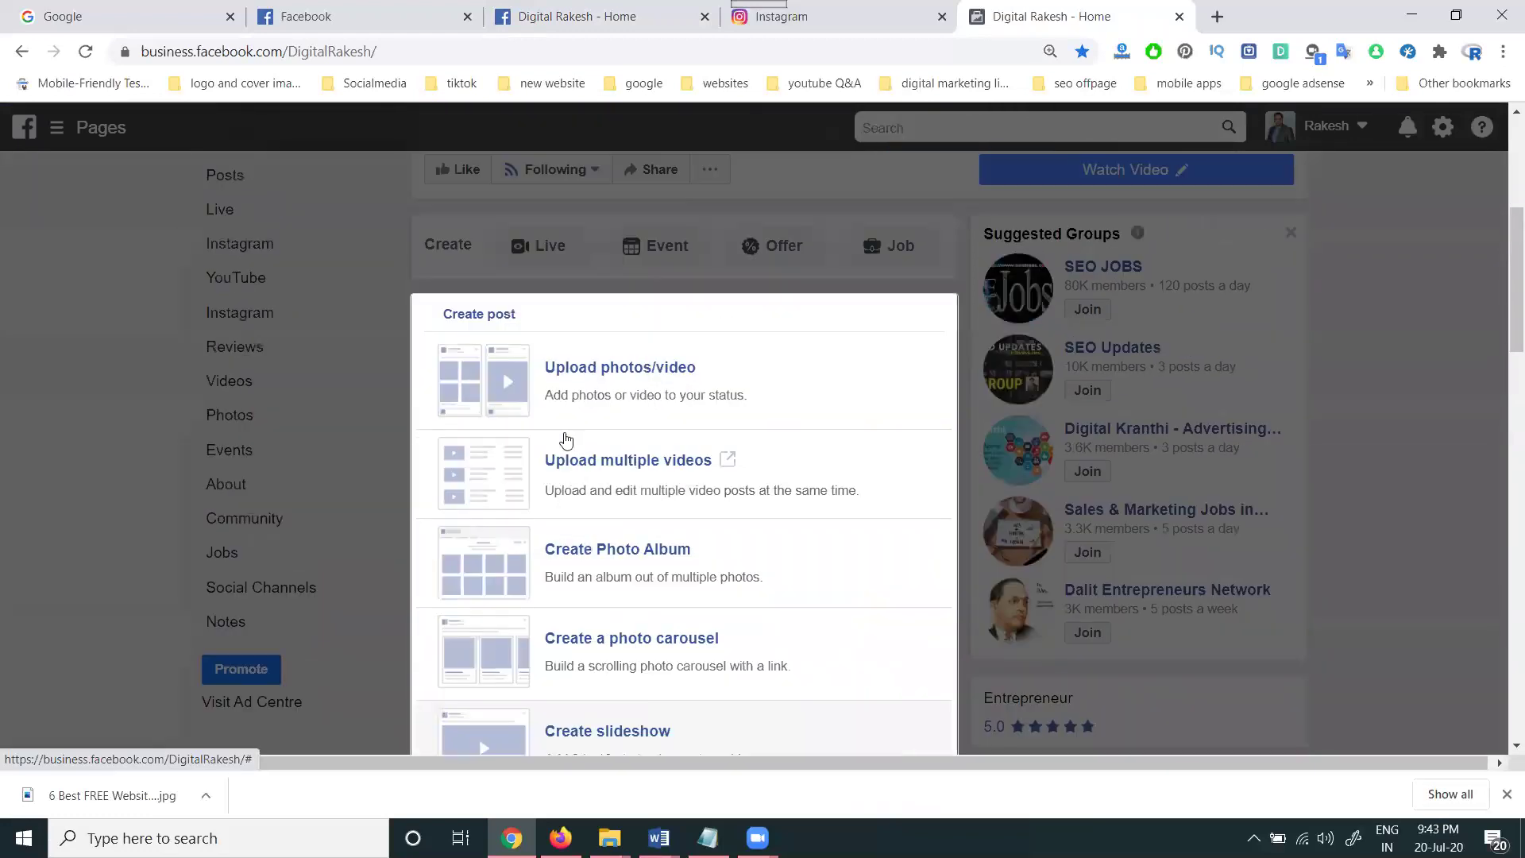
{"action": "left_click", "coordinate": [582, 370]}
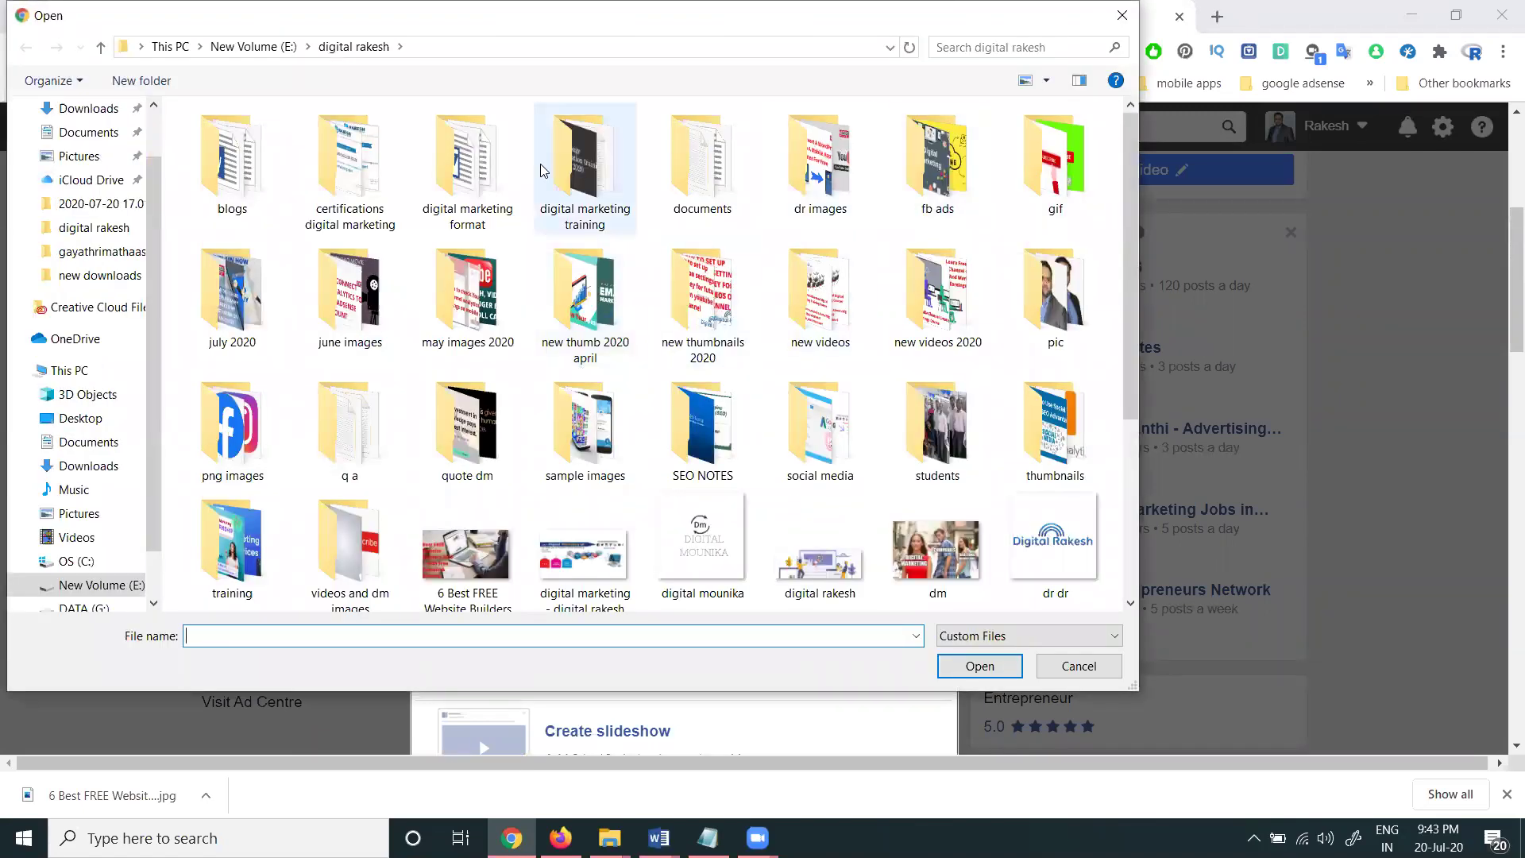
{"action": "double_click", "coordinate": [232, 298]}
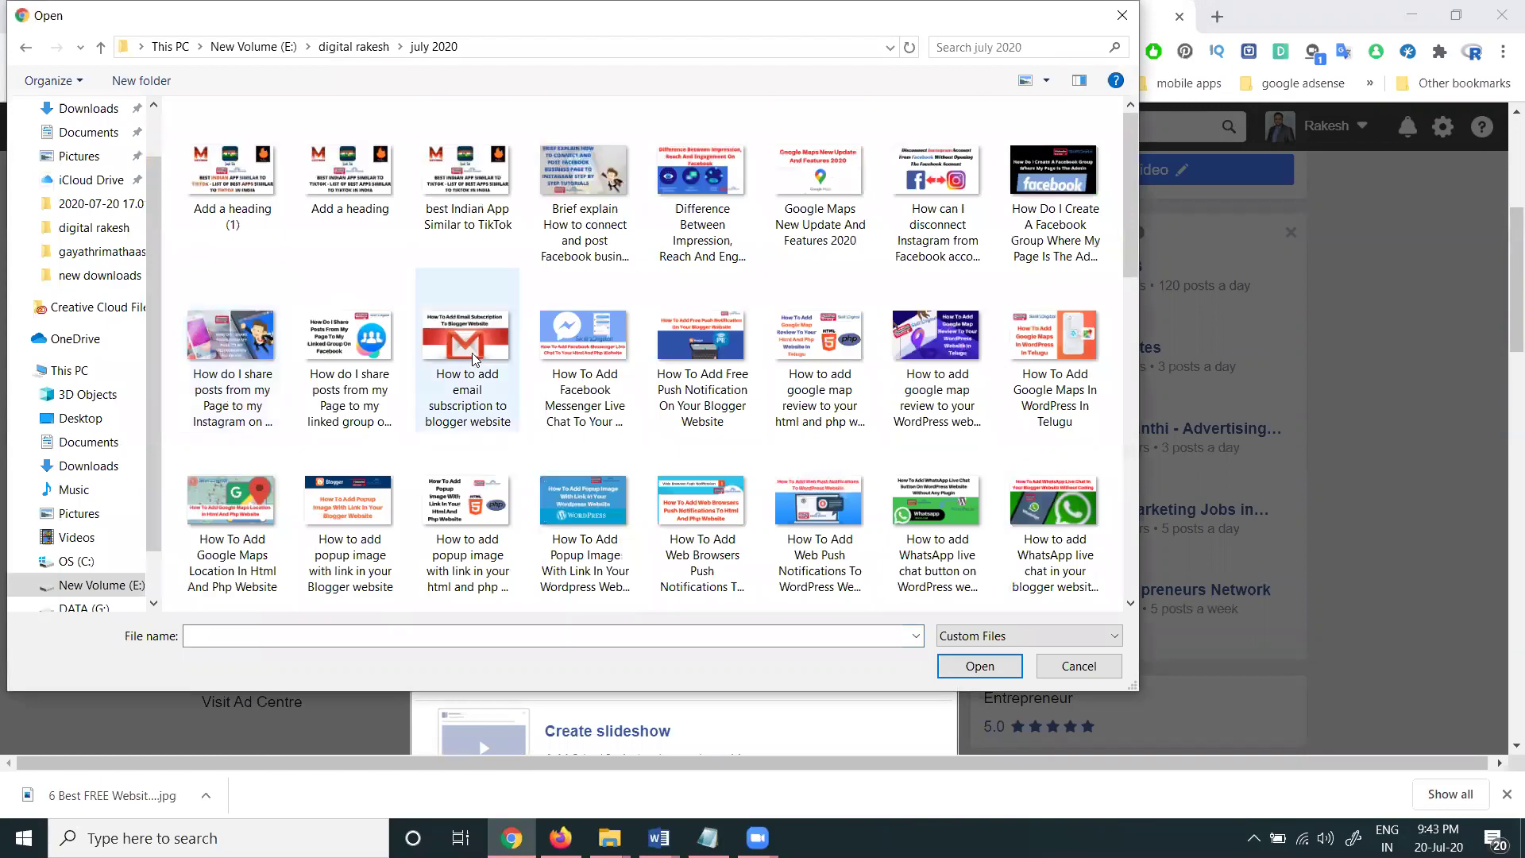
- Attach the image "How To Add Facebook Messenger Live Chat To Your Html And Php Website" and paste its copied file name as post text
{"action": "left_click", "coordinate": [578, 413]}
{"action": "left_click", "coordinate": [588, 400]}
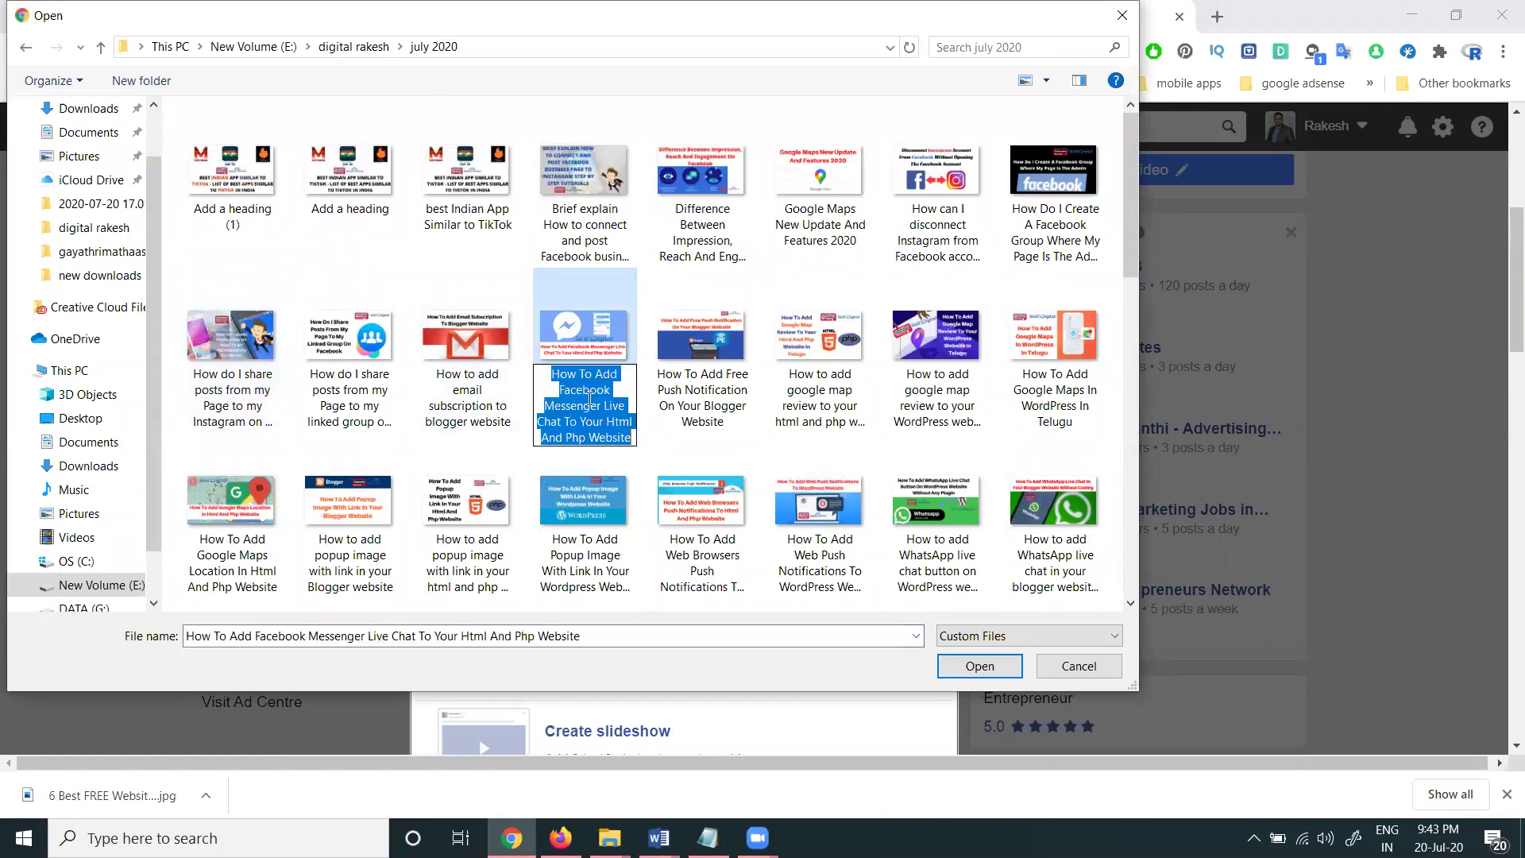
{"action": "right_click", "coordinate": [589, 403]}
{"action": "left_click", "coordinate": [624, 449]}
{"action": "double_click", "coordinate": [605, 346]}
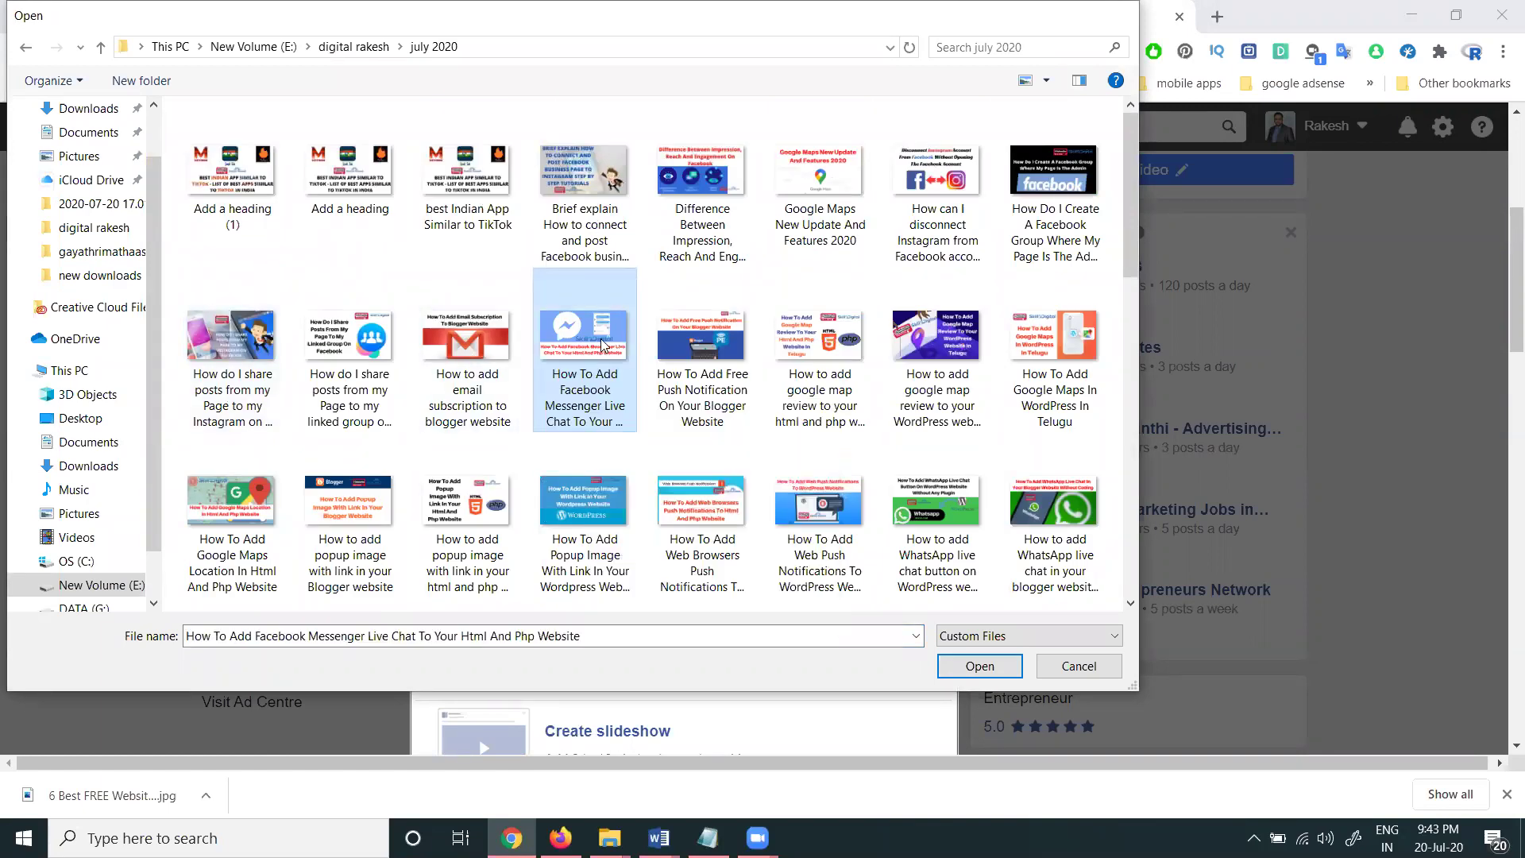
{"action": "key", "text": "ctrl+v"}
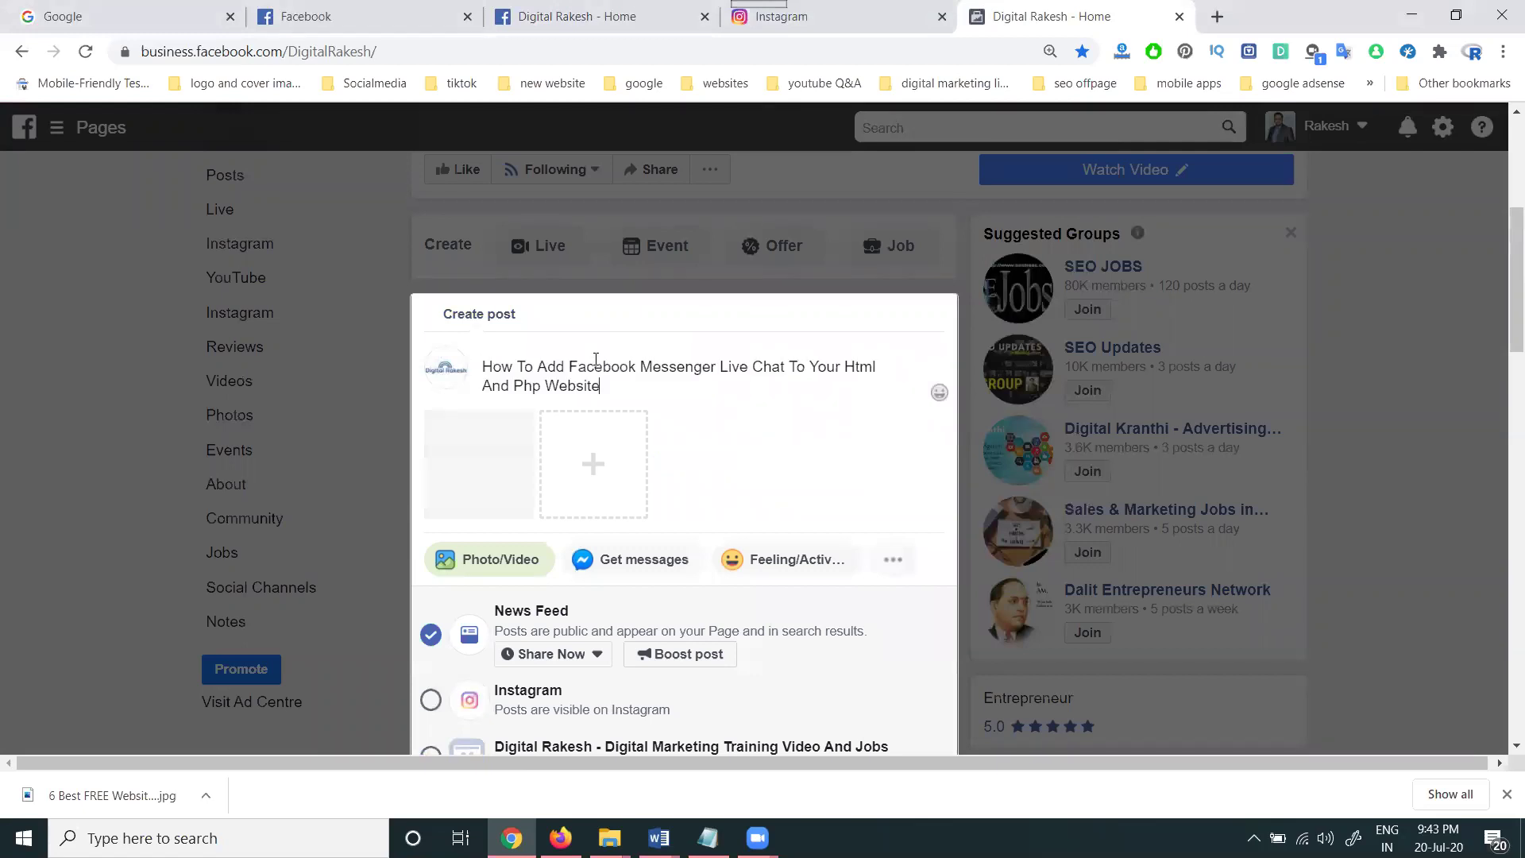
{"action": "key", "text": "Return"}
- Share the post also to Instagram and to the group Digital Rakesh - Digital Marketing Training Video And Jobs, browsing the other available groups
{"action": "scroll", "coordinate": [517, 342], "scroll_direction": "down", "scroll_amount": 5}
{"action": "left_click", "coordinate": [431, 322]}
{"action": "left_click", "coordinate": [431, 379]}
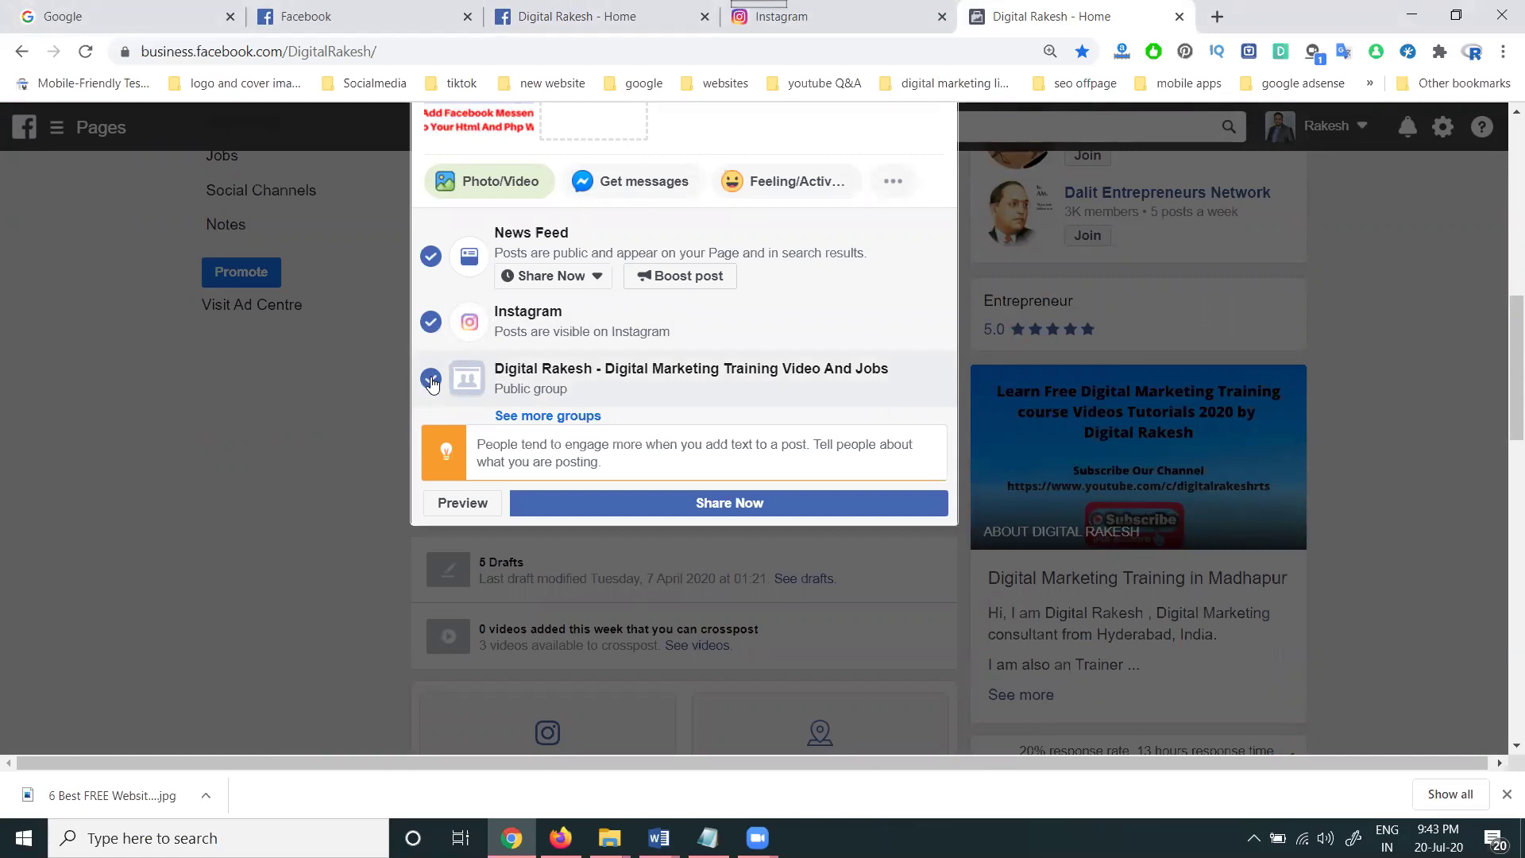
{"action": "left_click", "coordinate": [532, 417]}
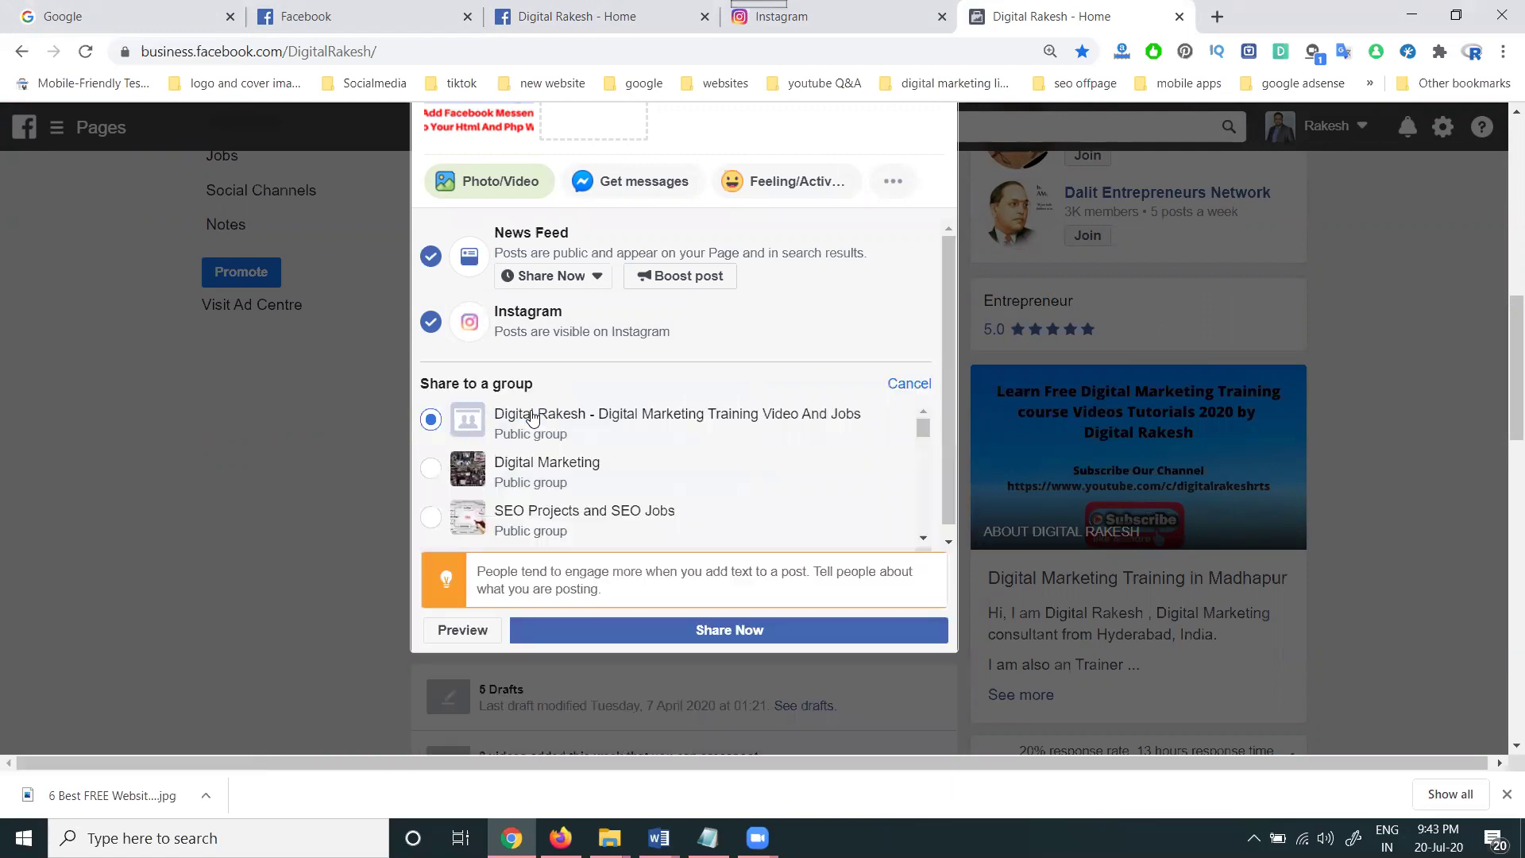
{"action": "scroll", "coordinate": [548, 465], "scroll_direction": "down", "scroll_amount": 1}
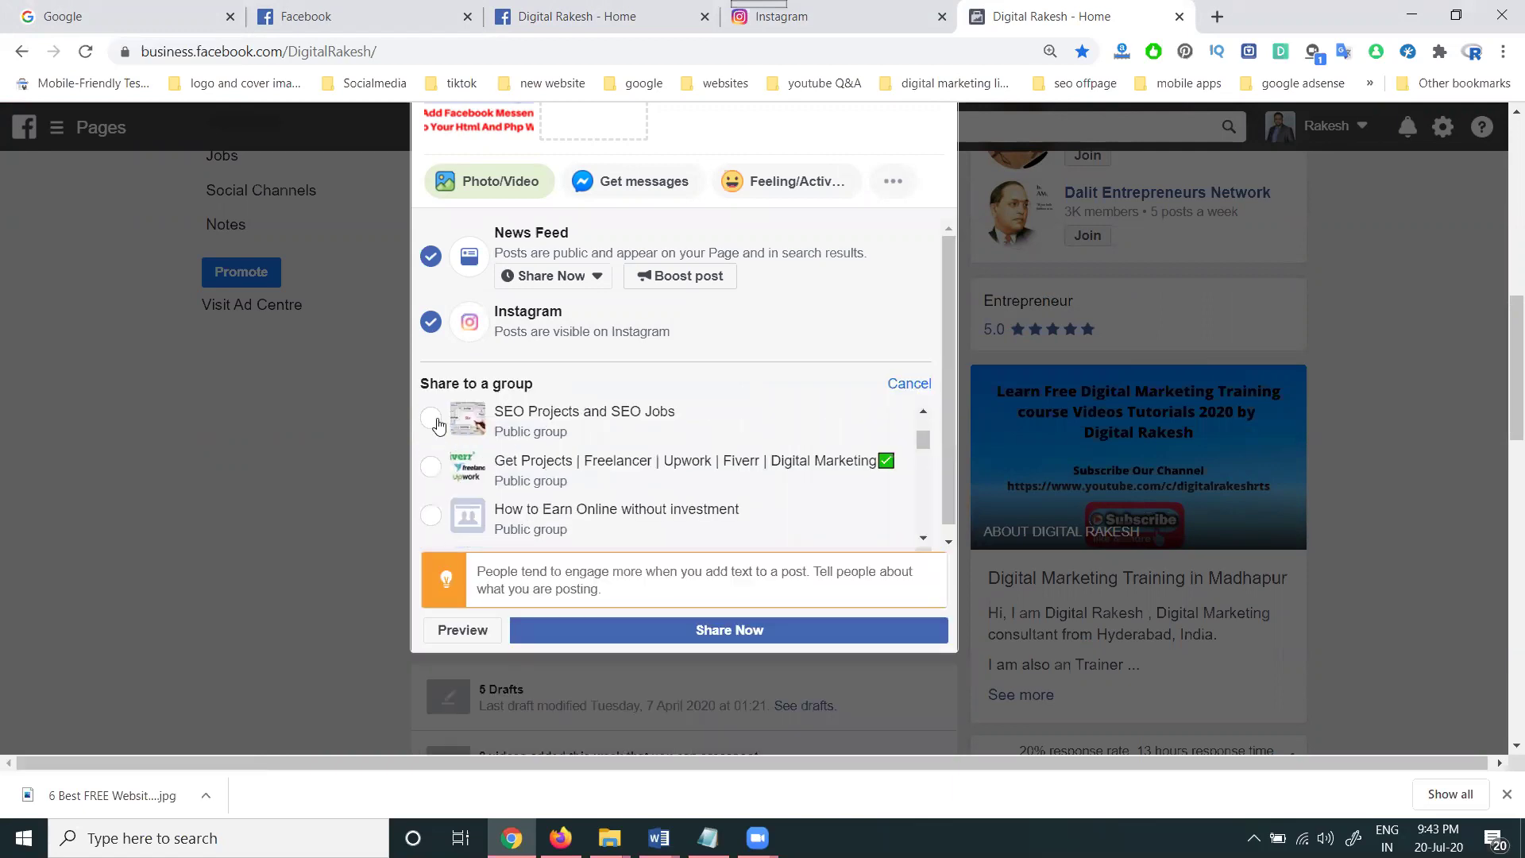
{"action": "scroll", "coordinate": [437, 425], "scroll_direction": "up", "scroll_amount": 1}
{"action": "left_click", "coordinate": [431, 420]}
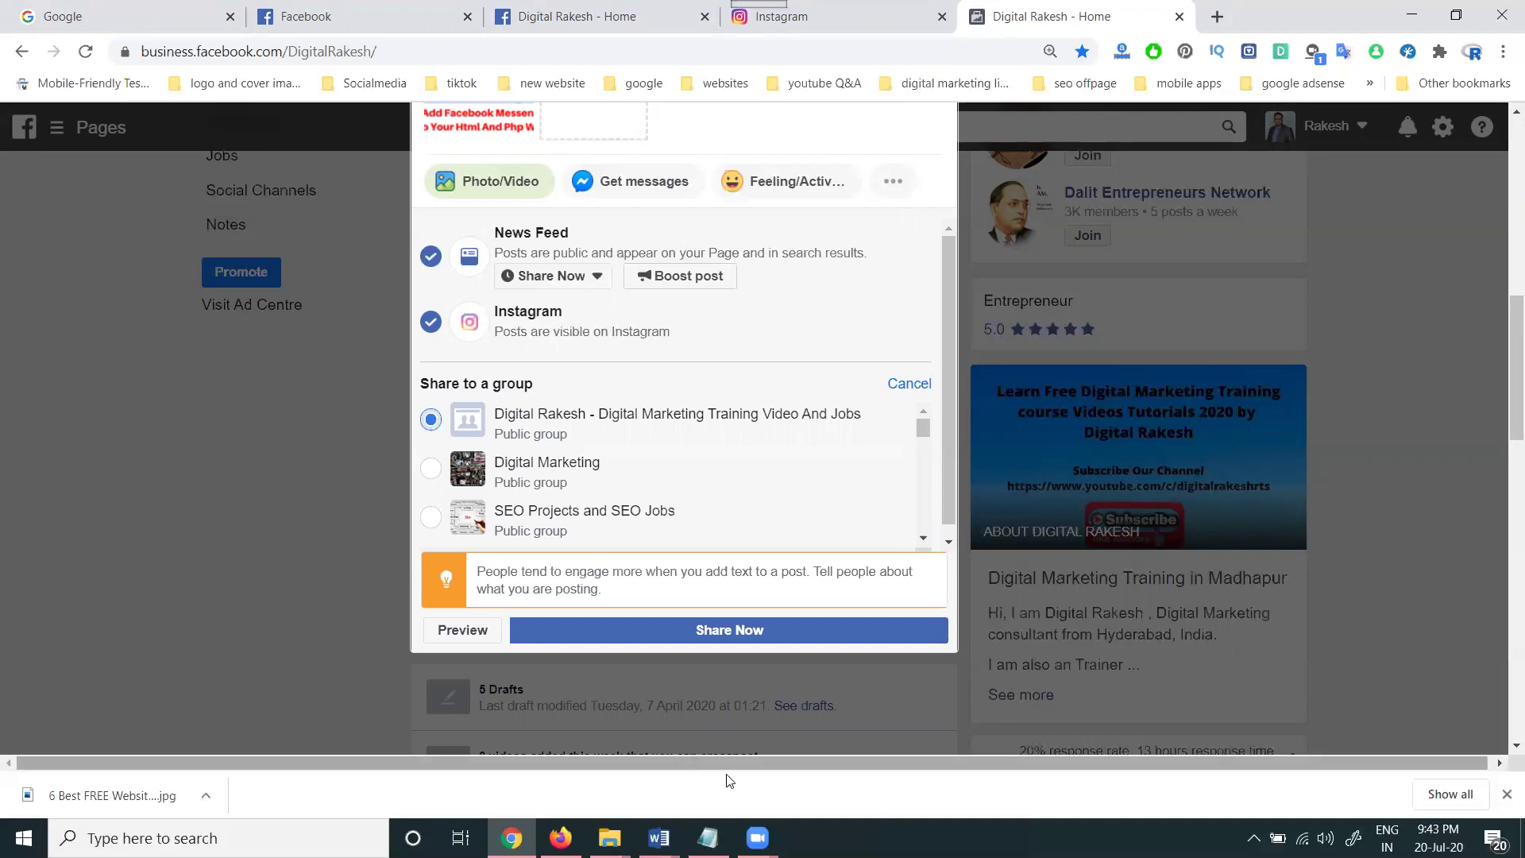
- Copy the training promo text with links and hashtags, through #emailmarketing, from the smo content Word document and paste it below the post's title
{"action": "left_click", "coordinate": [658, 839]}
{"action": "left_click_drag", "start_coordinate": [671, 601], "coordinate": [447, 295]}
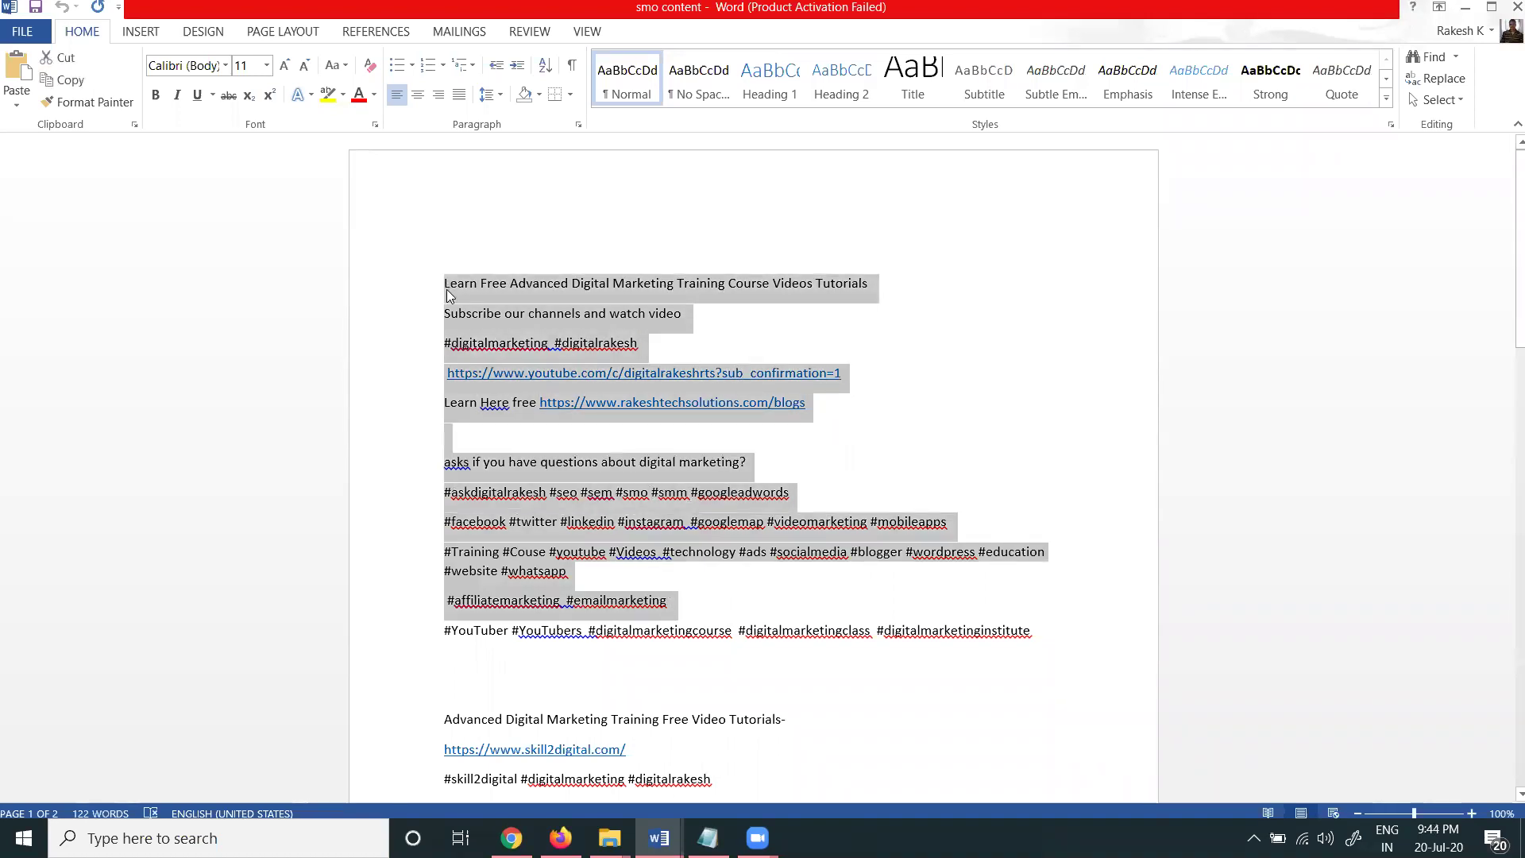
{"action": "left_click", "coordinate": [1466, 7]}
{"action": "scroll", "coordinate": [853, 222], "scroll_direction": "up", "scroll_amount": 6}
{"action": "key", "text": "Return"}
{"action": "key", "text": "Return"}
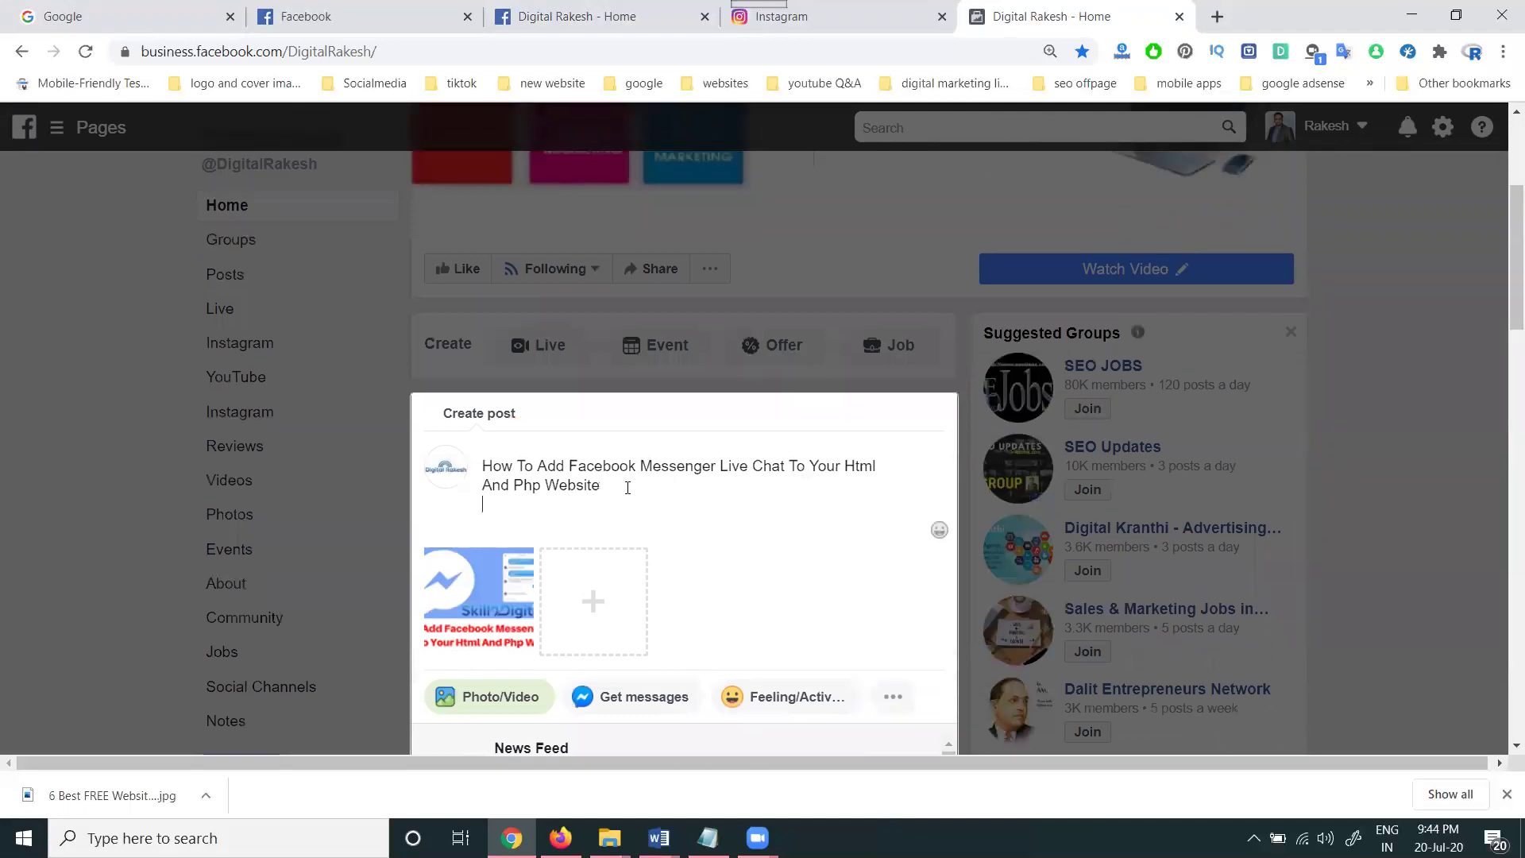
{"action": "key", "text": "ctrl+v"}
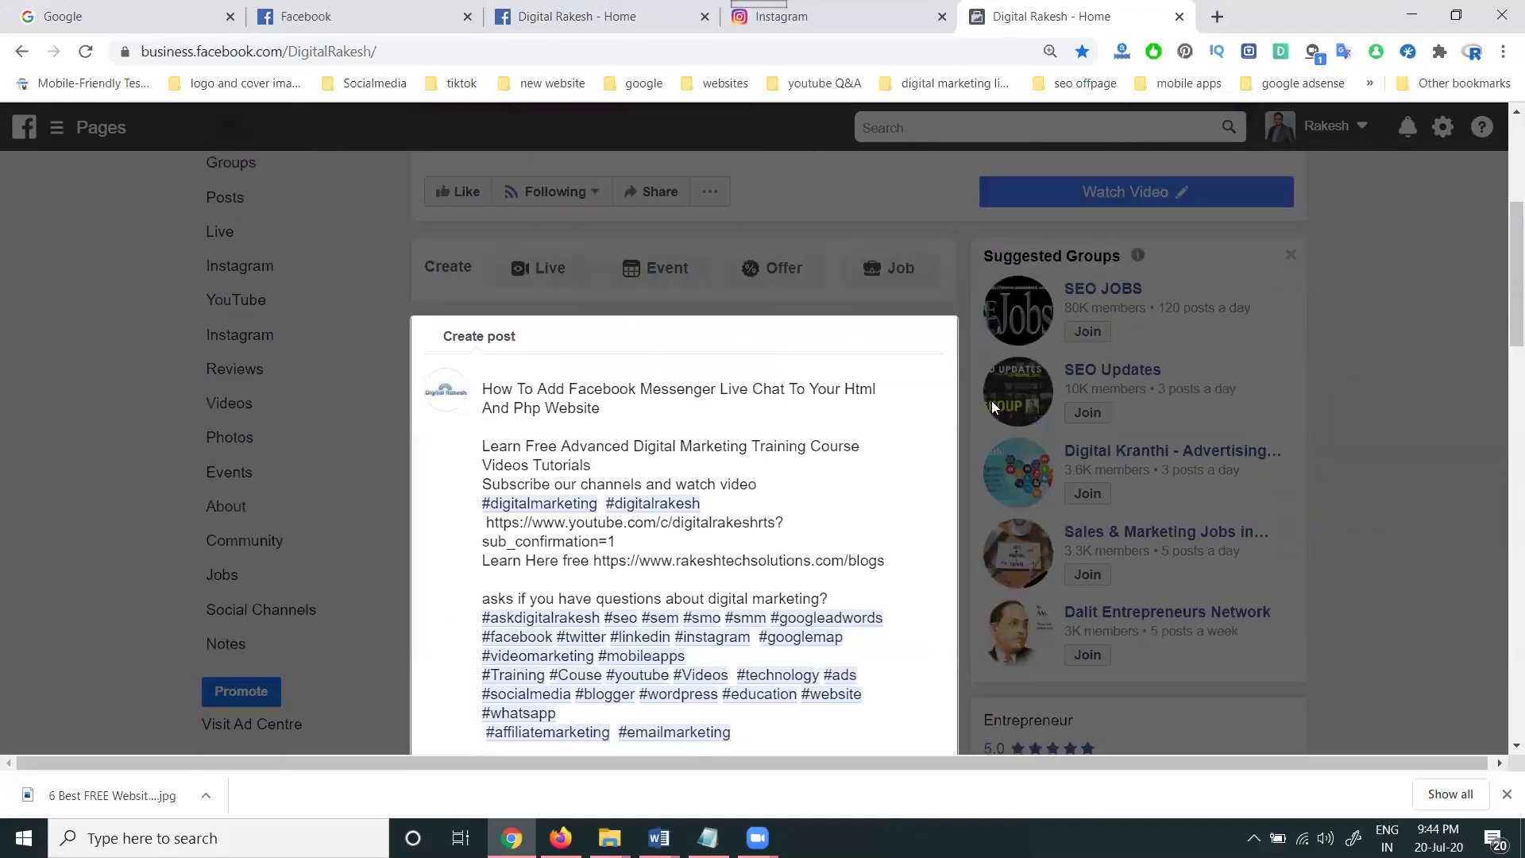
- Look through the existing posts on the connected rakeshseo Instagram profile
{"action": "scroll", "coordinate": [991, 400], "scroll_direction": "down", "scroll_amount": 8}
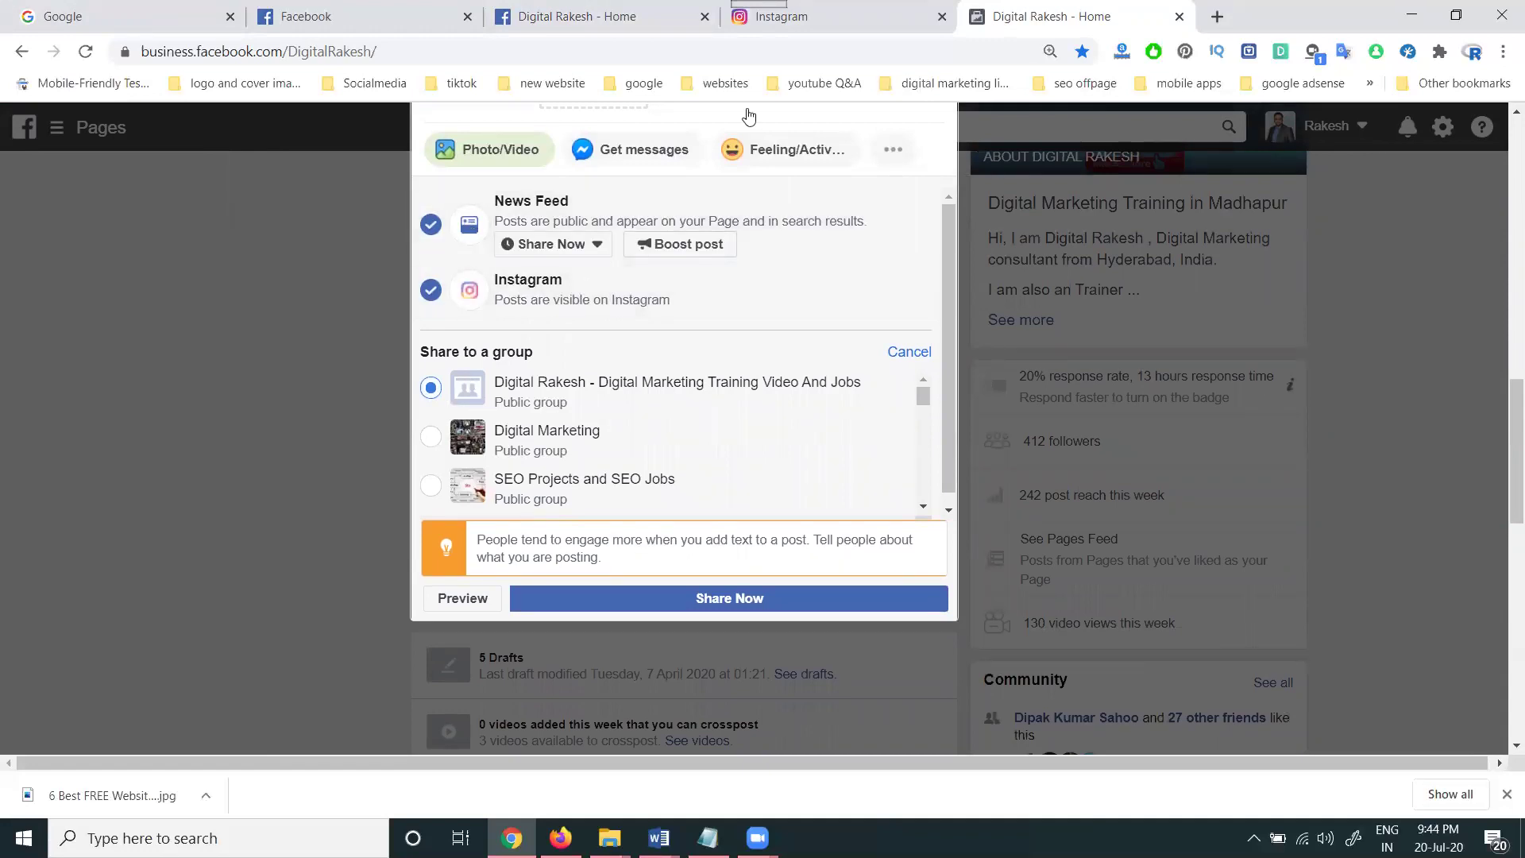
{"action": "left_click", "coordinate": [806, 16]}
{"action": "left_click", "coordinate": [1055, 238]}
{"action": "scroll", "coordinate": [1094, 322], "scroll_direction": "down", "scroll_amount": 6}
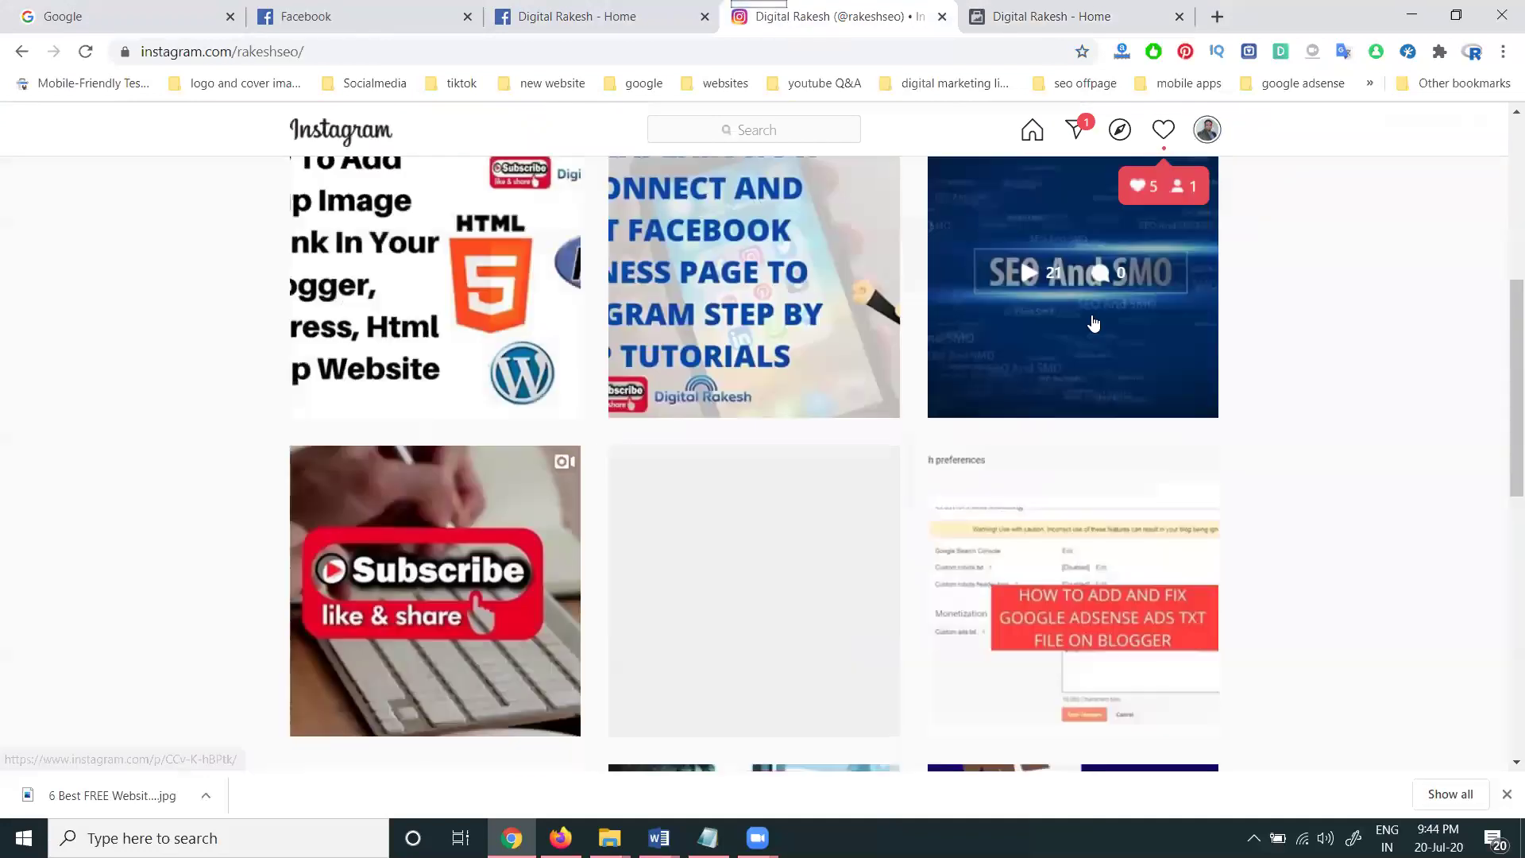
- Return to the post on the business version of the page, publish it without a sponsor tag and view it in the page feed
{"action": "left_click", "coordinate": [1004, 22]}
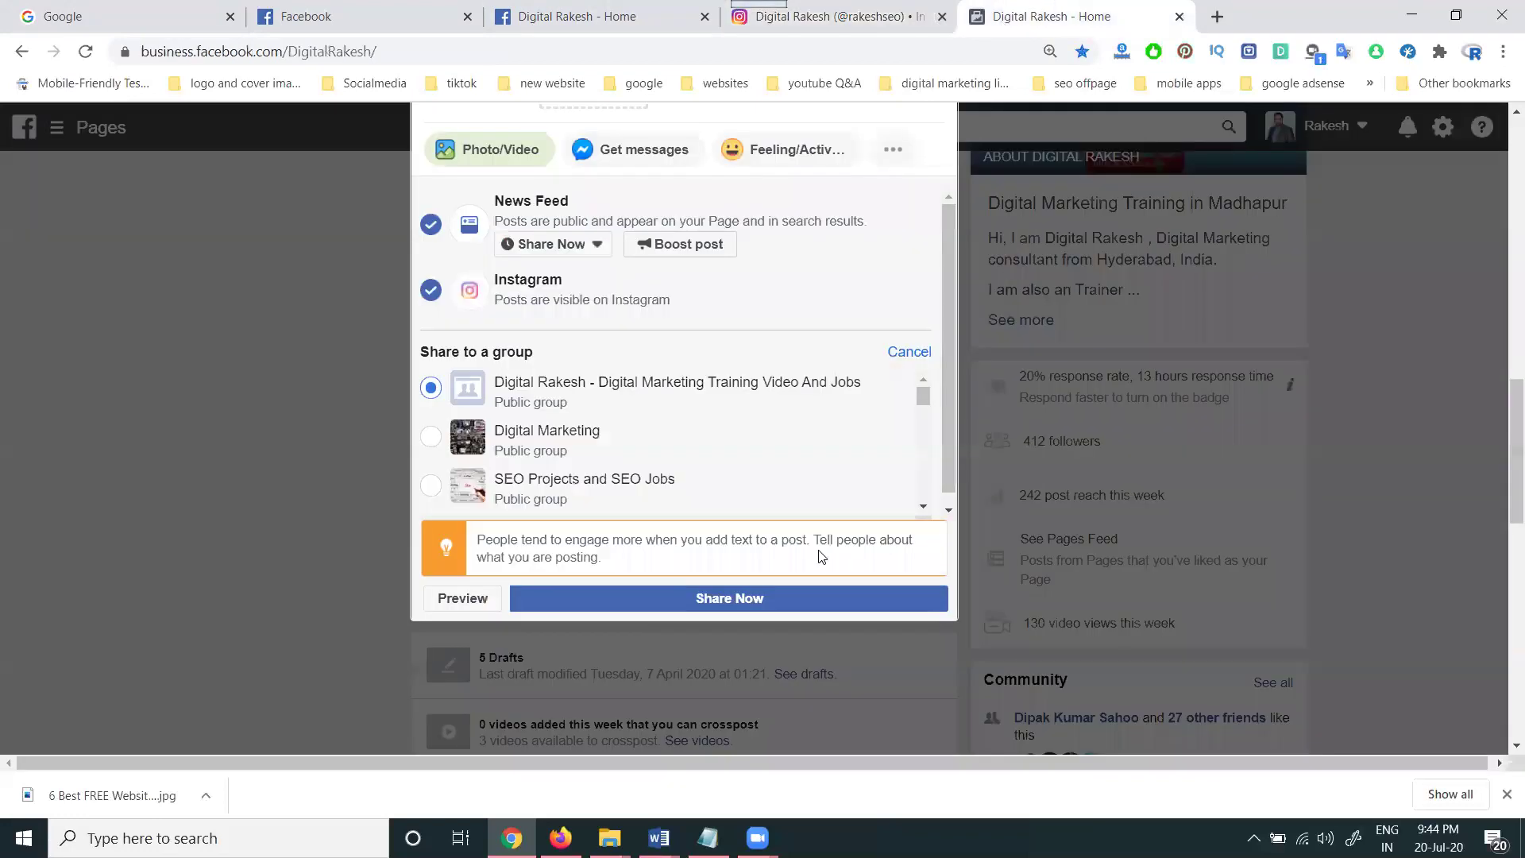
{"action": "left_click", "coordinate": [771, 601]}
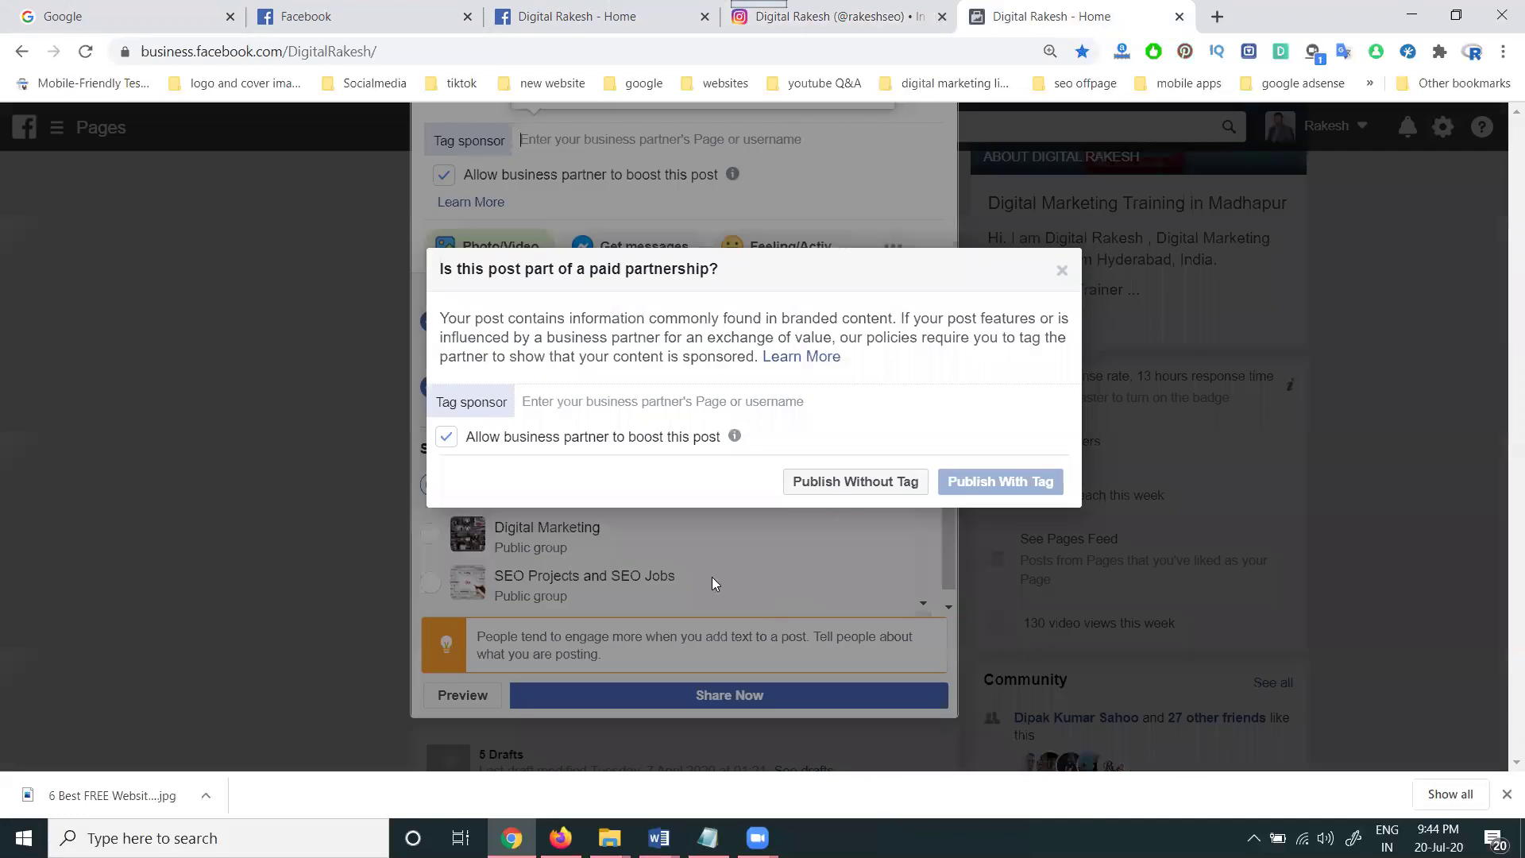
{"action": "left_click", "coordinate": [833, 486]}
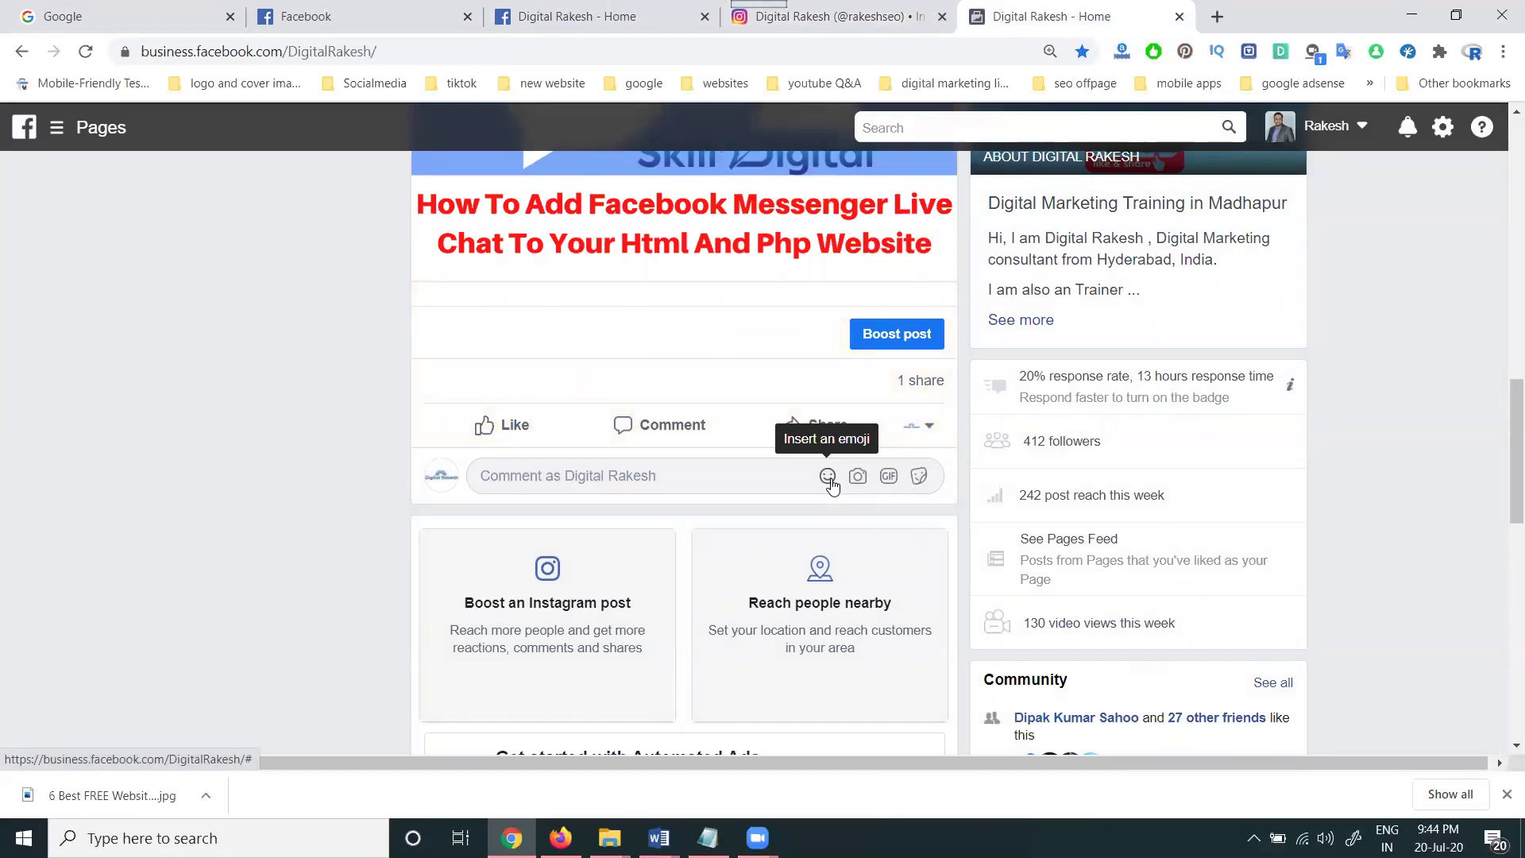
{"action": "scroll", "coordinate": [704, 334], "scroll_direction": "up", "scroll_amount": 5}
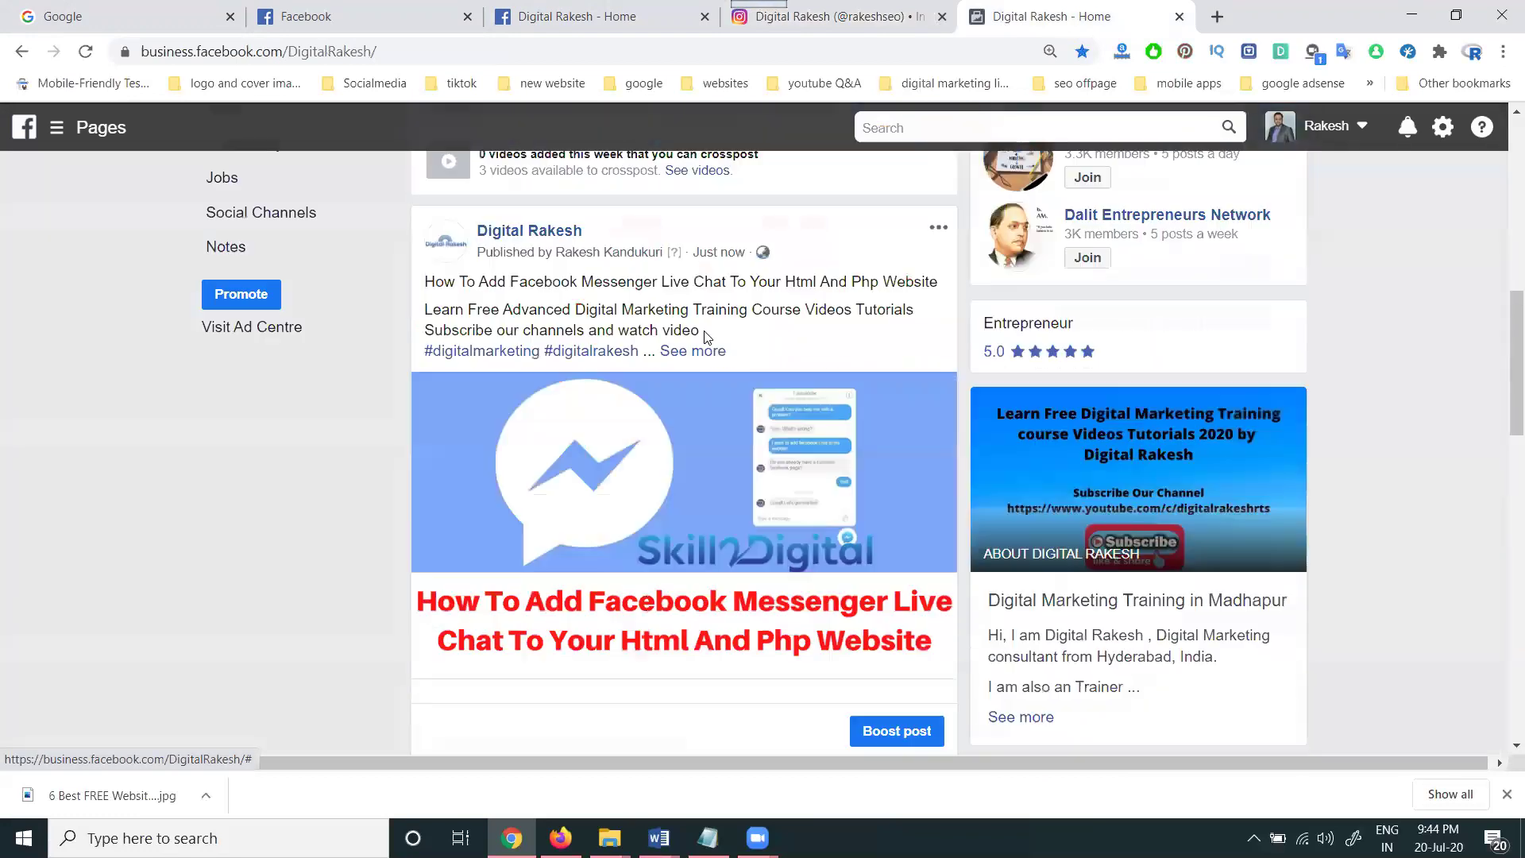
- Refresh the rakeshseo Instagram profile and open the newest Facebook Messenger live chat post to check the cross-posting
{"action": "left_click", "coordinate": [823, 19]}
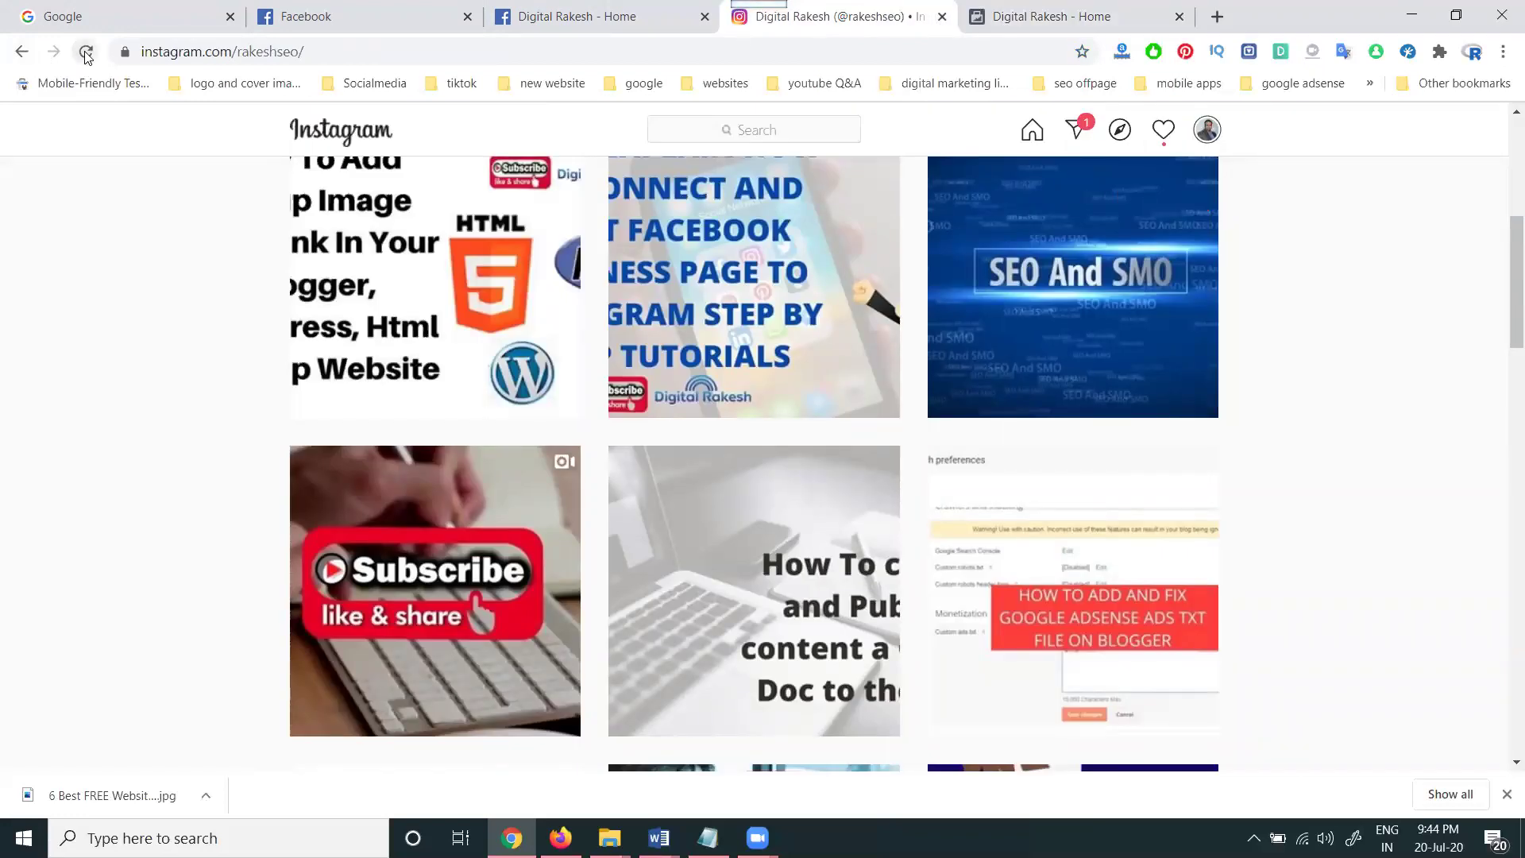
{"action": "left_click", "coordinate": [86, 53]}
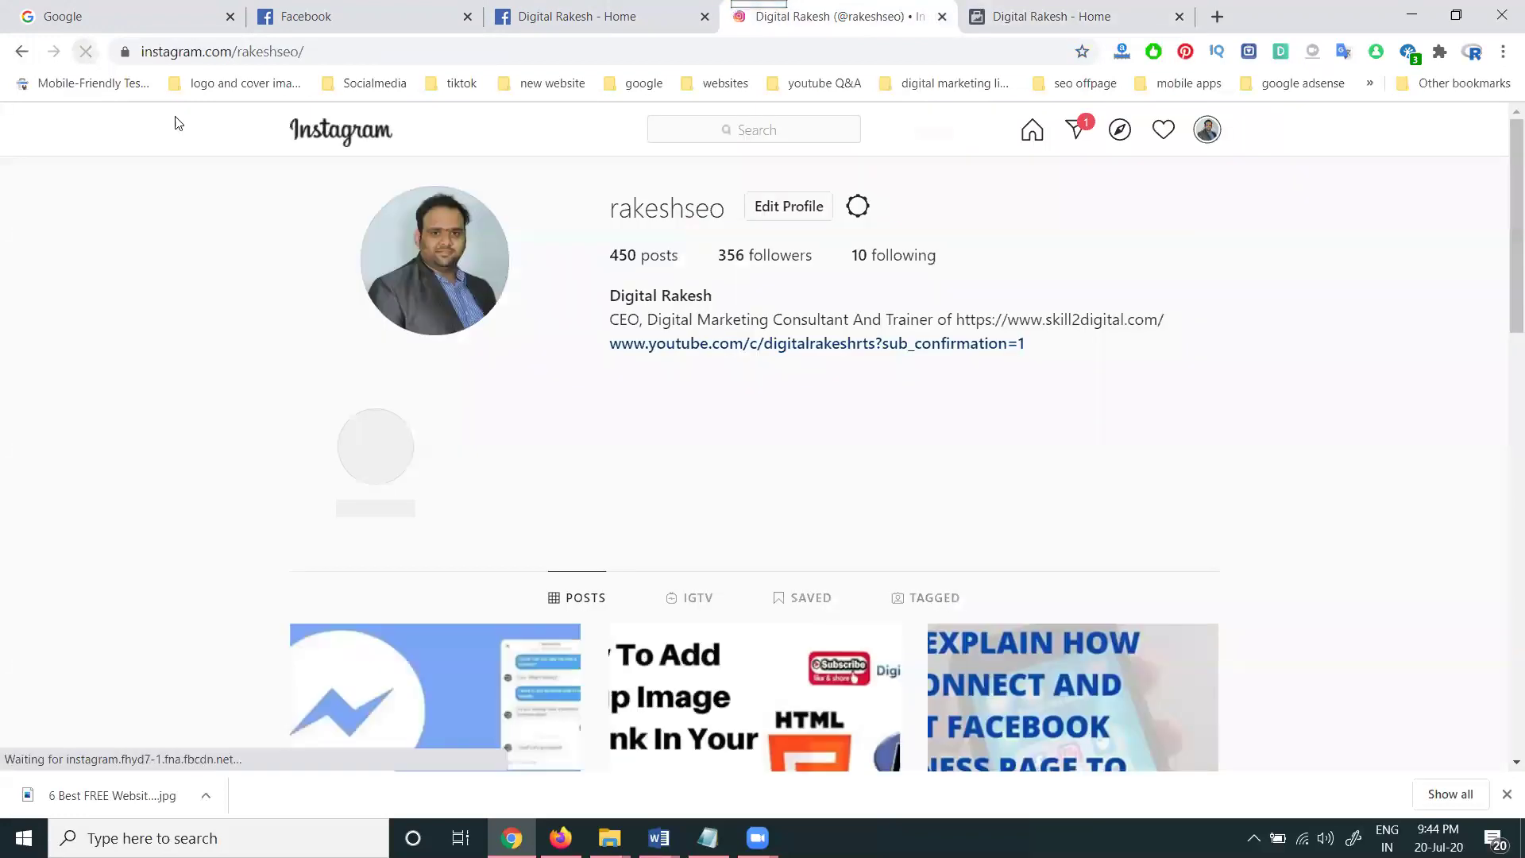
{"action": "scroll", "coordinate": [531, 344], "scroll_direction": "down", "scroll_amount": 5}
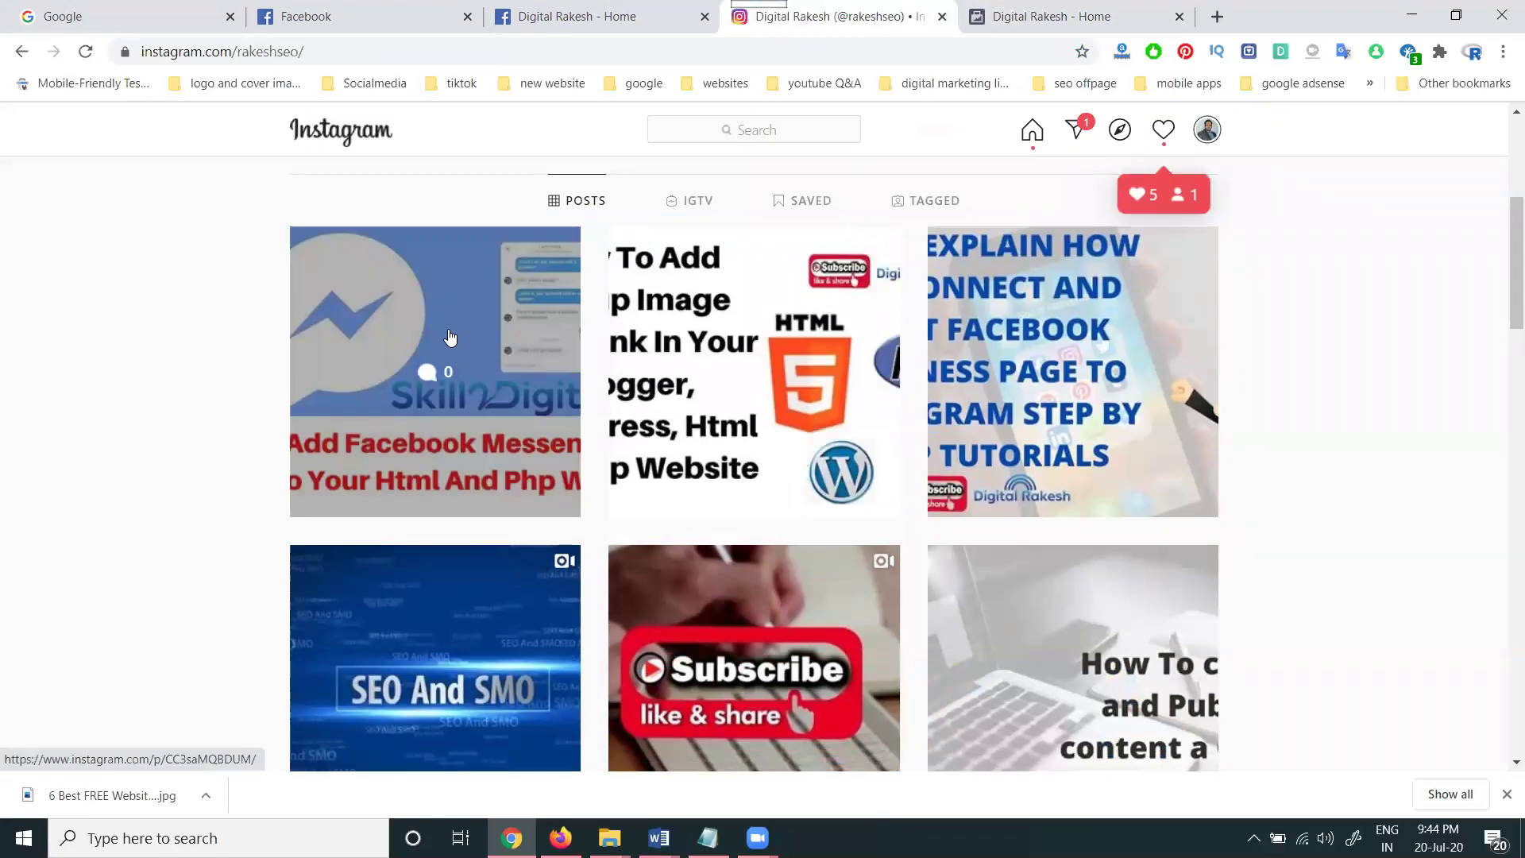
{"action": "left_click", "coordinate": [450, 337]}
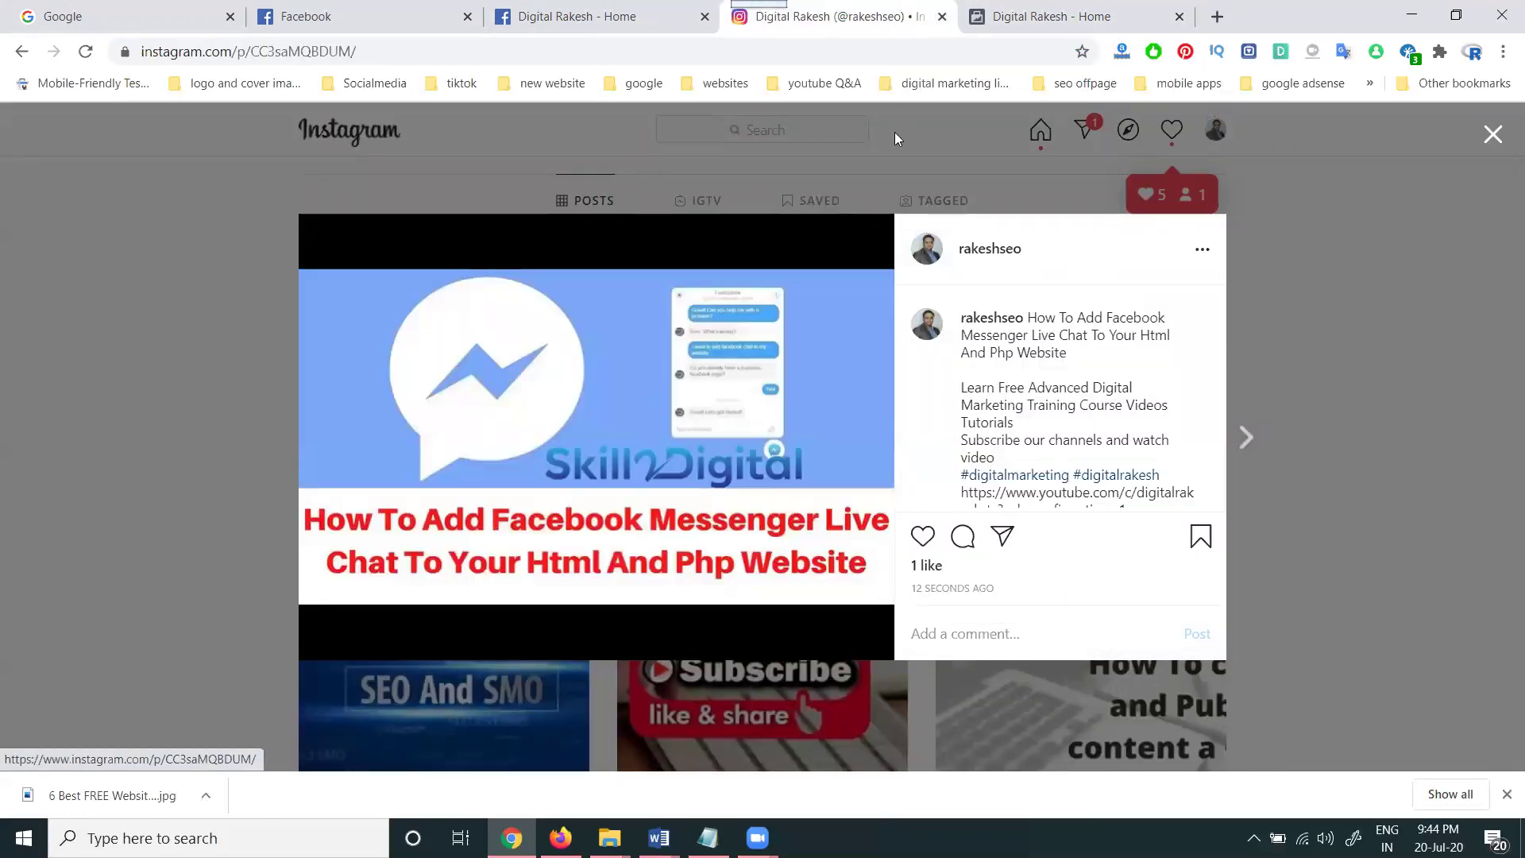
- Show the groups of the regular Digital Rakesh page and open Digital Rakesh - Digital Marketing Training Video And Jobs in a new tab
{"action": "left_click", "coordinate": [576, 17]}
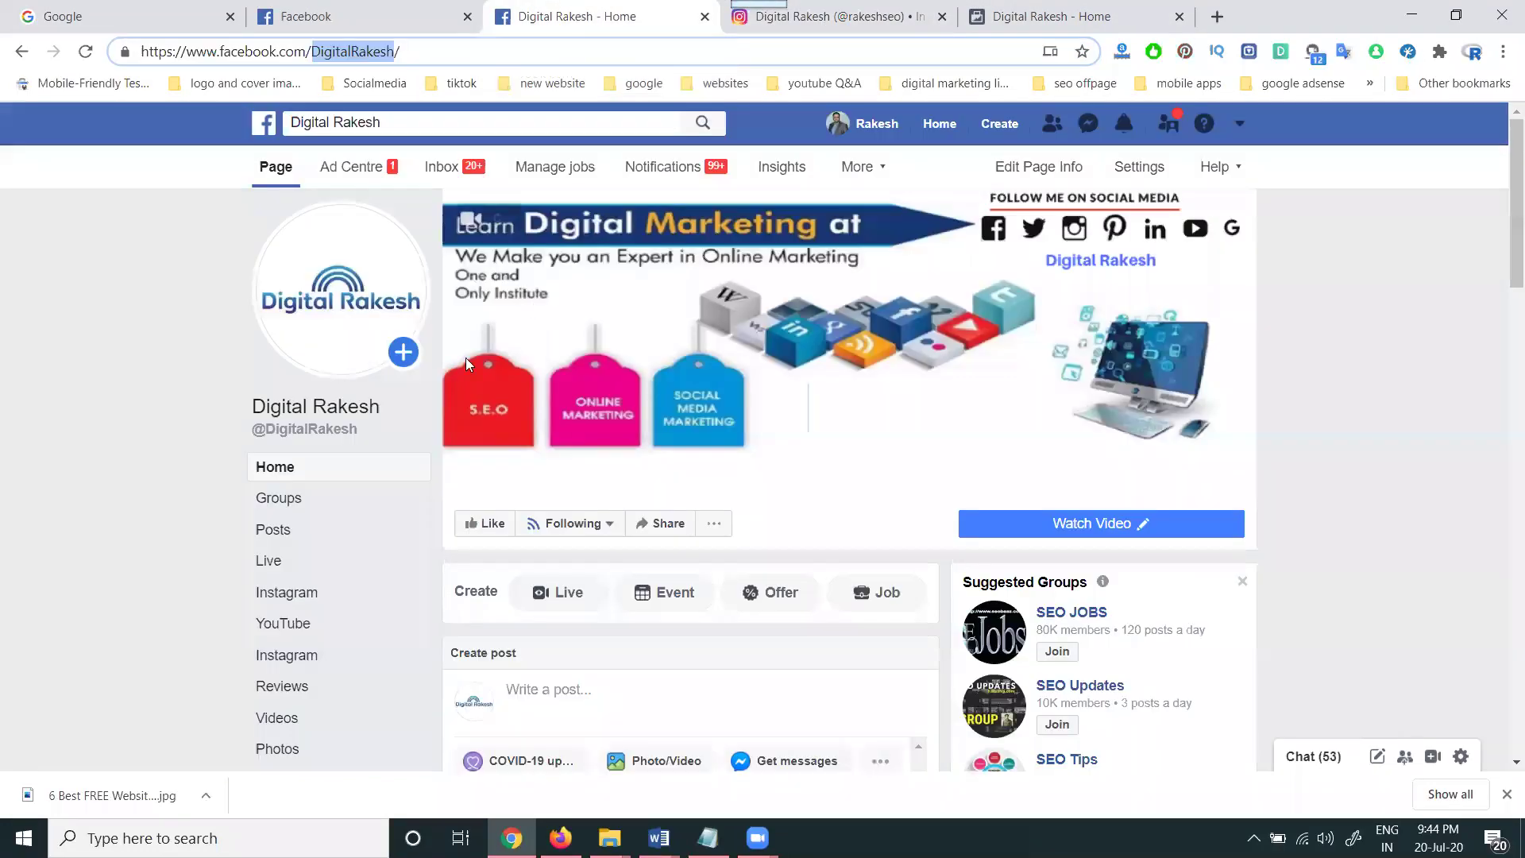
{"action": "scroll", "coordinate": [340, 437], "scroll_direction": "down", "scroll_amount": 1}
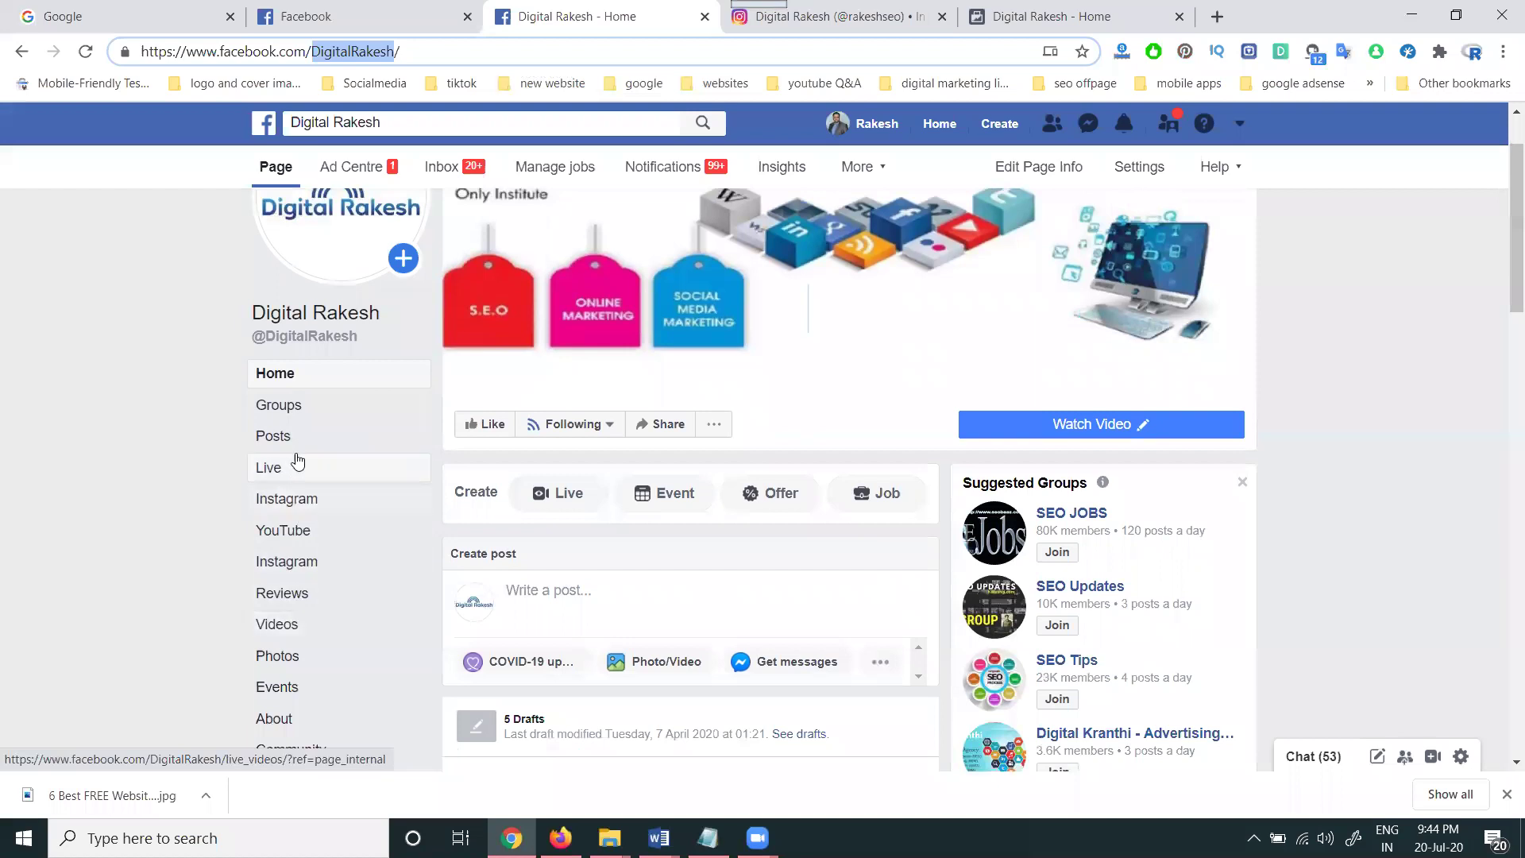
{"action": "left_click", "coordinate": [299, 411]}
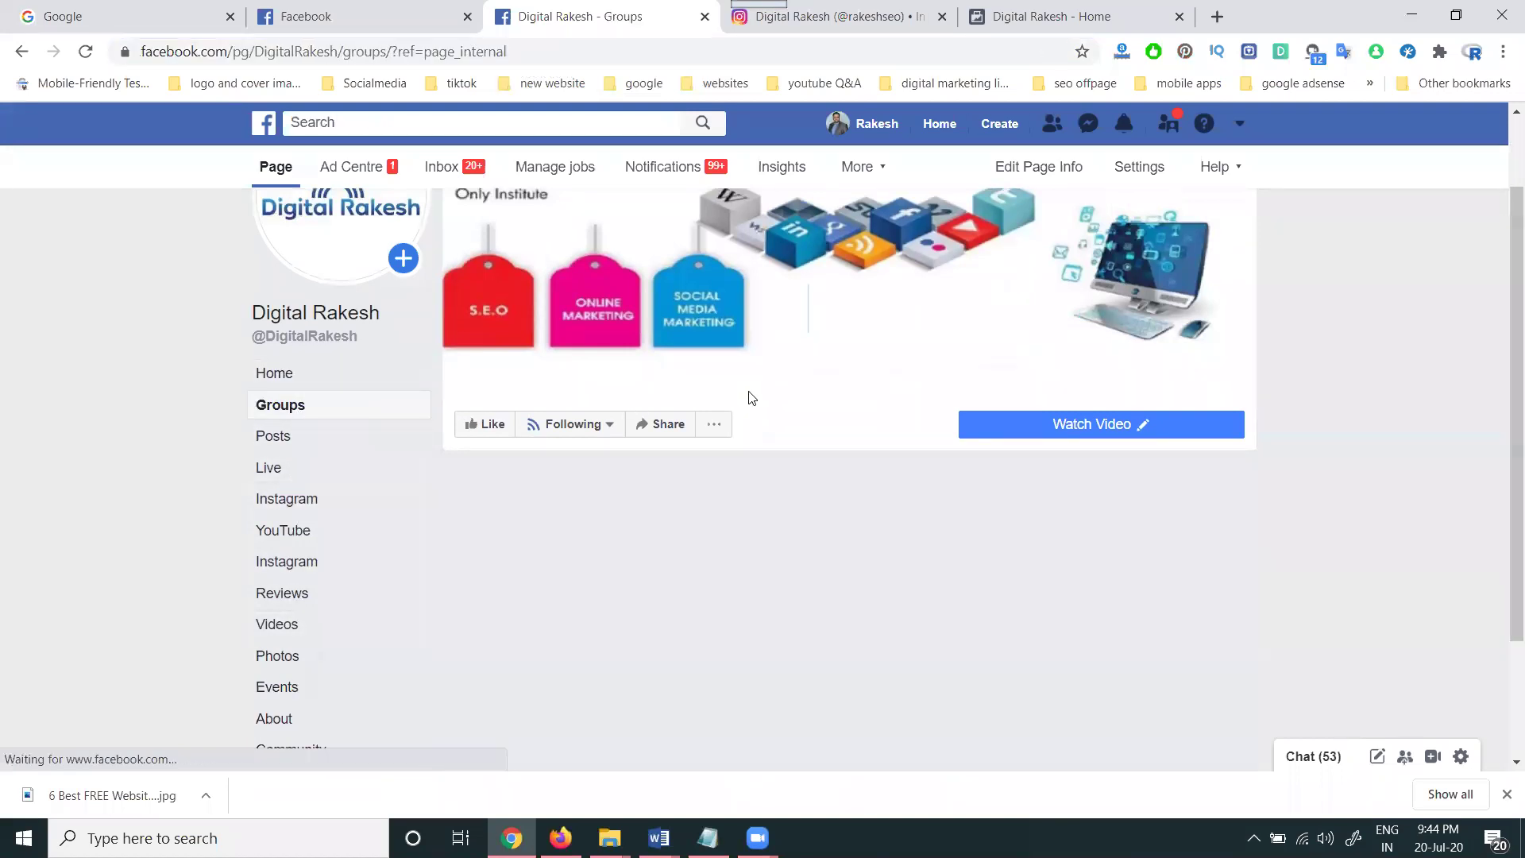
{"action": "scroll", "coordinate": [706, 367], "scroll_direction": "down", "scroll_amount": 5}
{"action": "scroll", "coordinate": [705, 367], "scroll_direction": "up", "scroll_amount": 3}
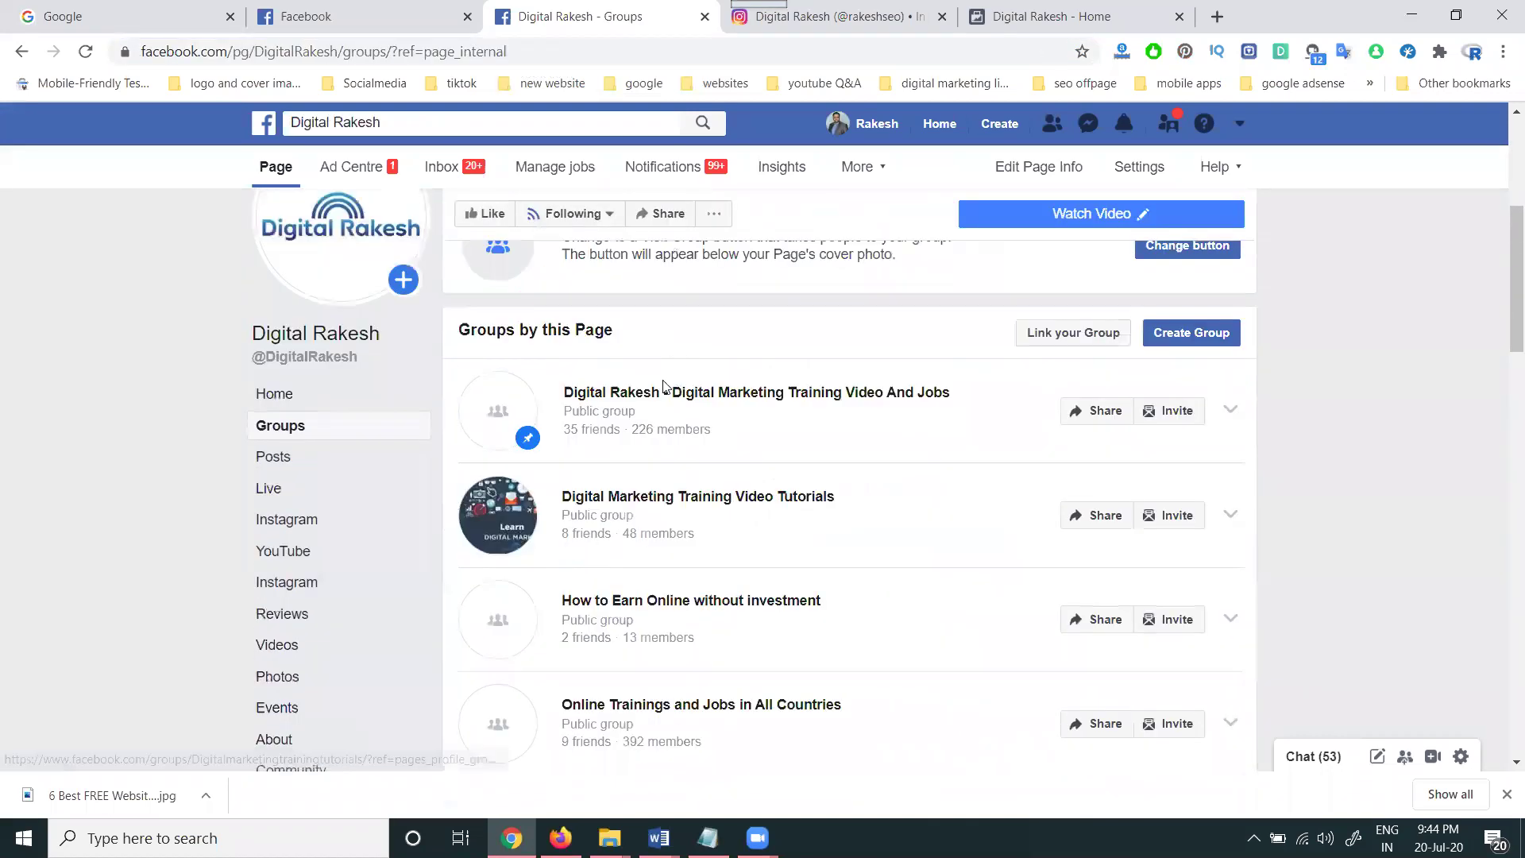
{"action": "middle_click", "coordinate": [667, 393]}
- Check the group's discussion for the shared Messenger live chat post and its publication time
{"action": "left_click", "coordinate": [685, 23]}
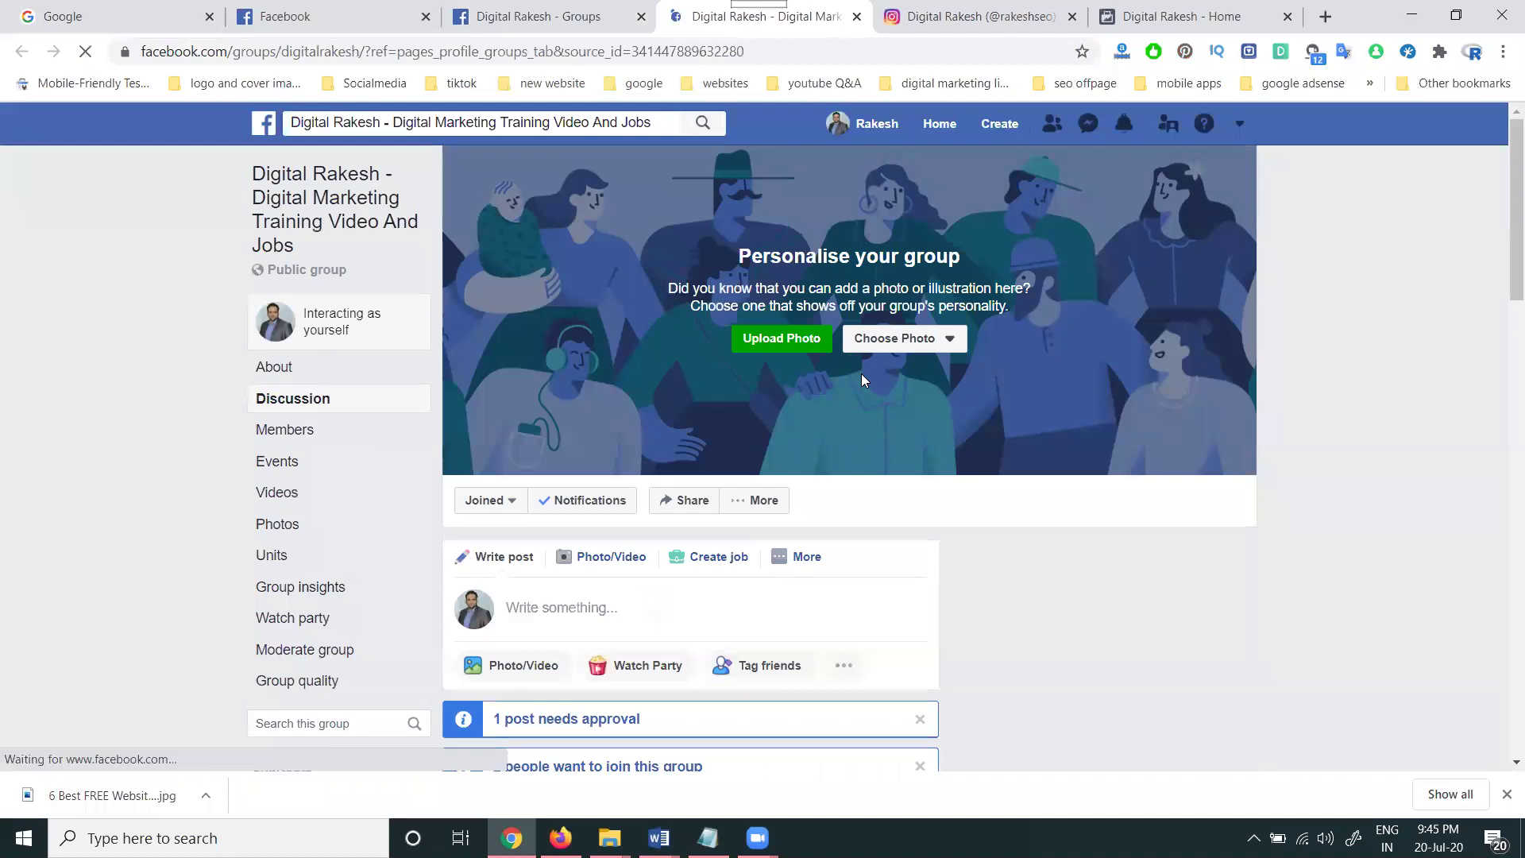
{"action": "scroll", "coordinate": [861, 378], "scroll_direction": "down", "scroll_amount": 5}
{"action": "scroll", "coordinate": [861, 392], "scroll_direction": "down", "scroll_amount": 1}
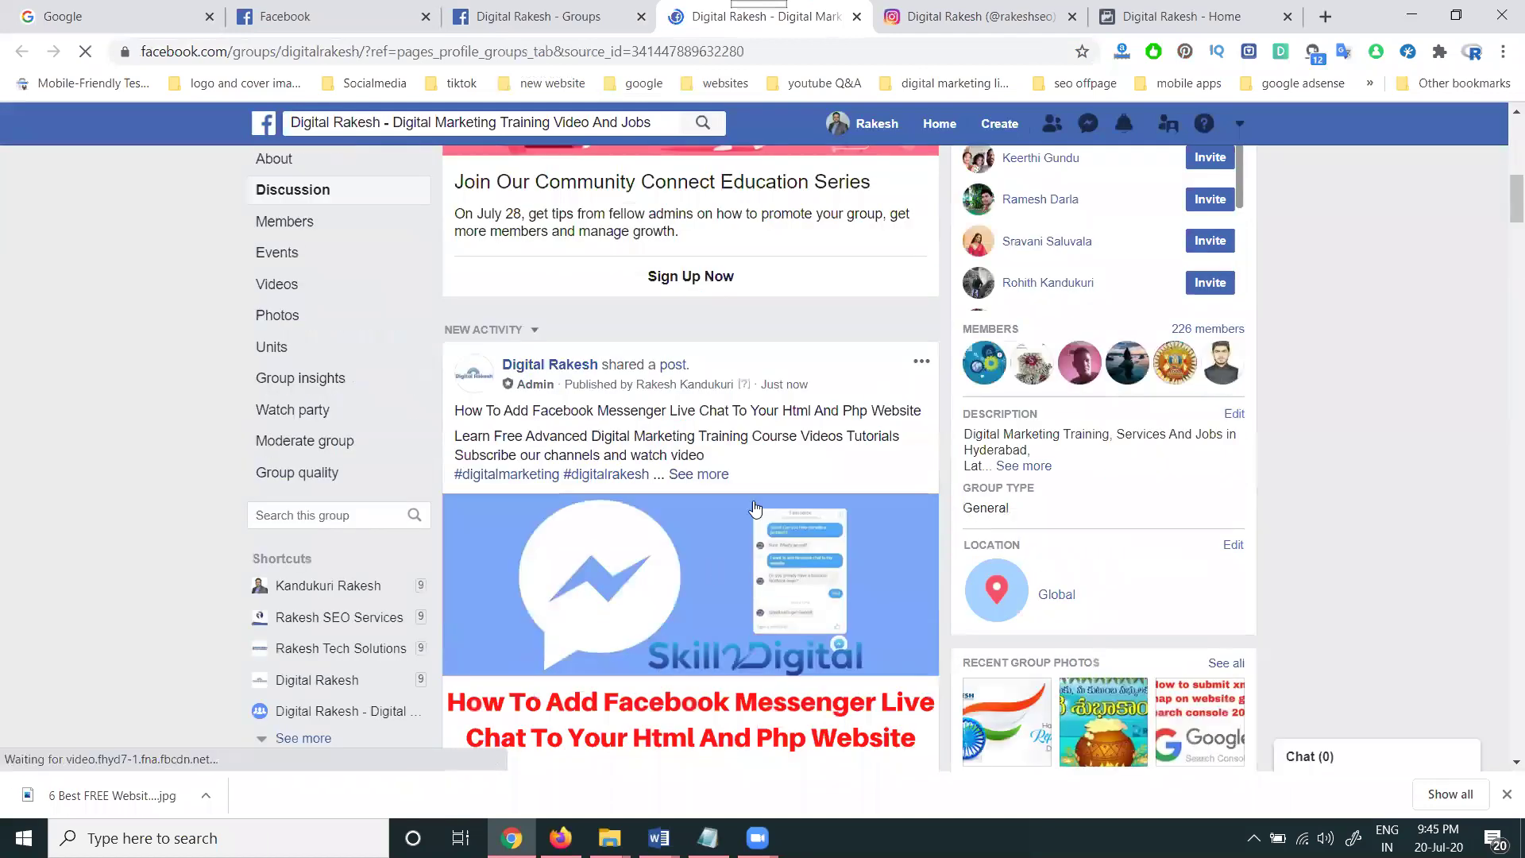
{"action": "mouse_move", "coordinate": [777, 392]}
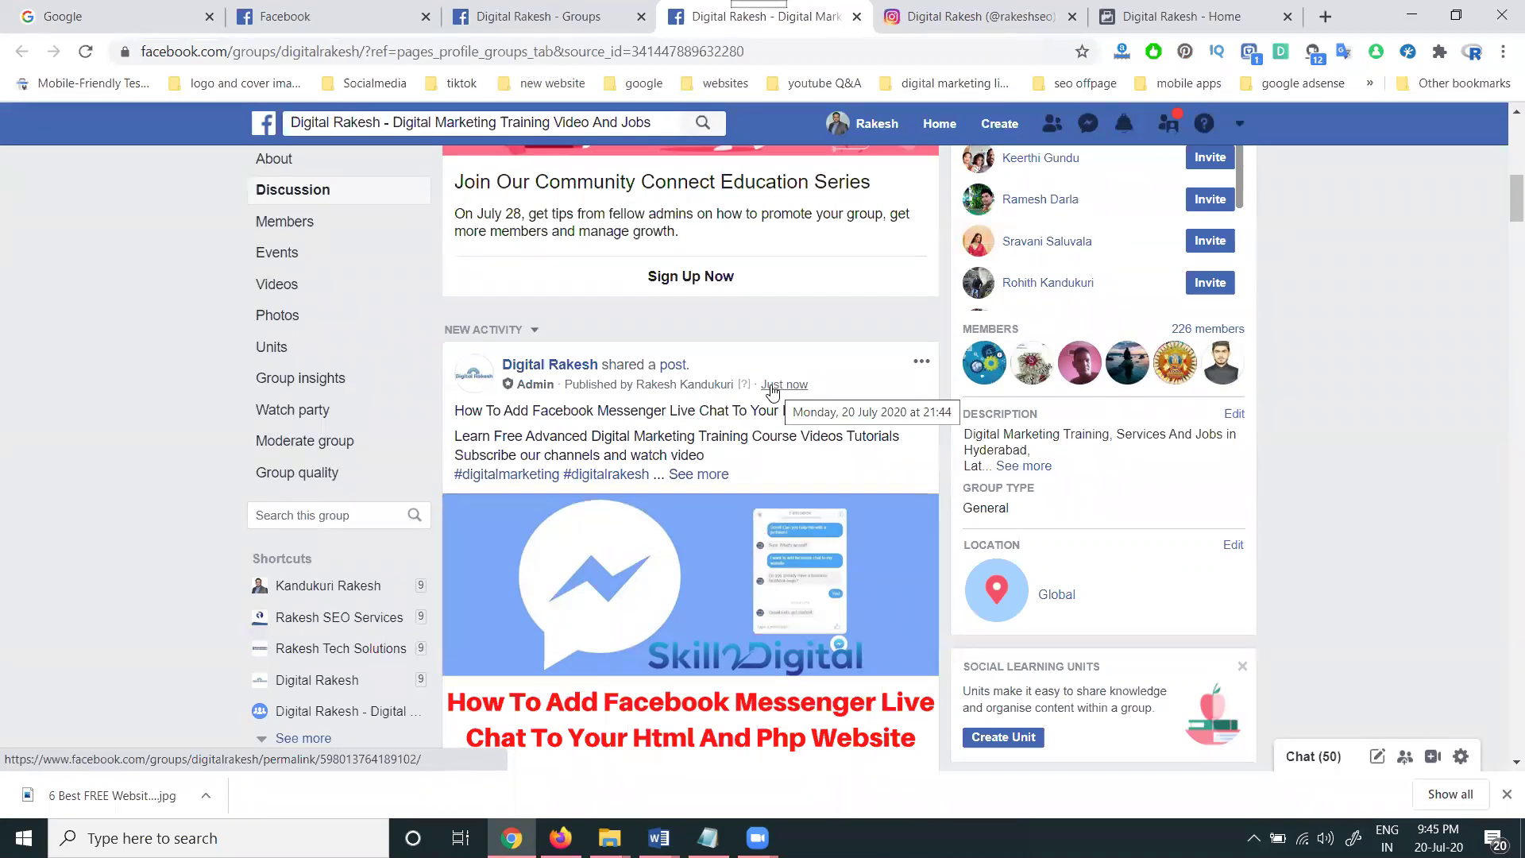
- Return to the business version of the page and review its web address and the published post
{"action": "left_click", "coordinate": [1209, 17]}
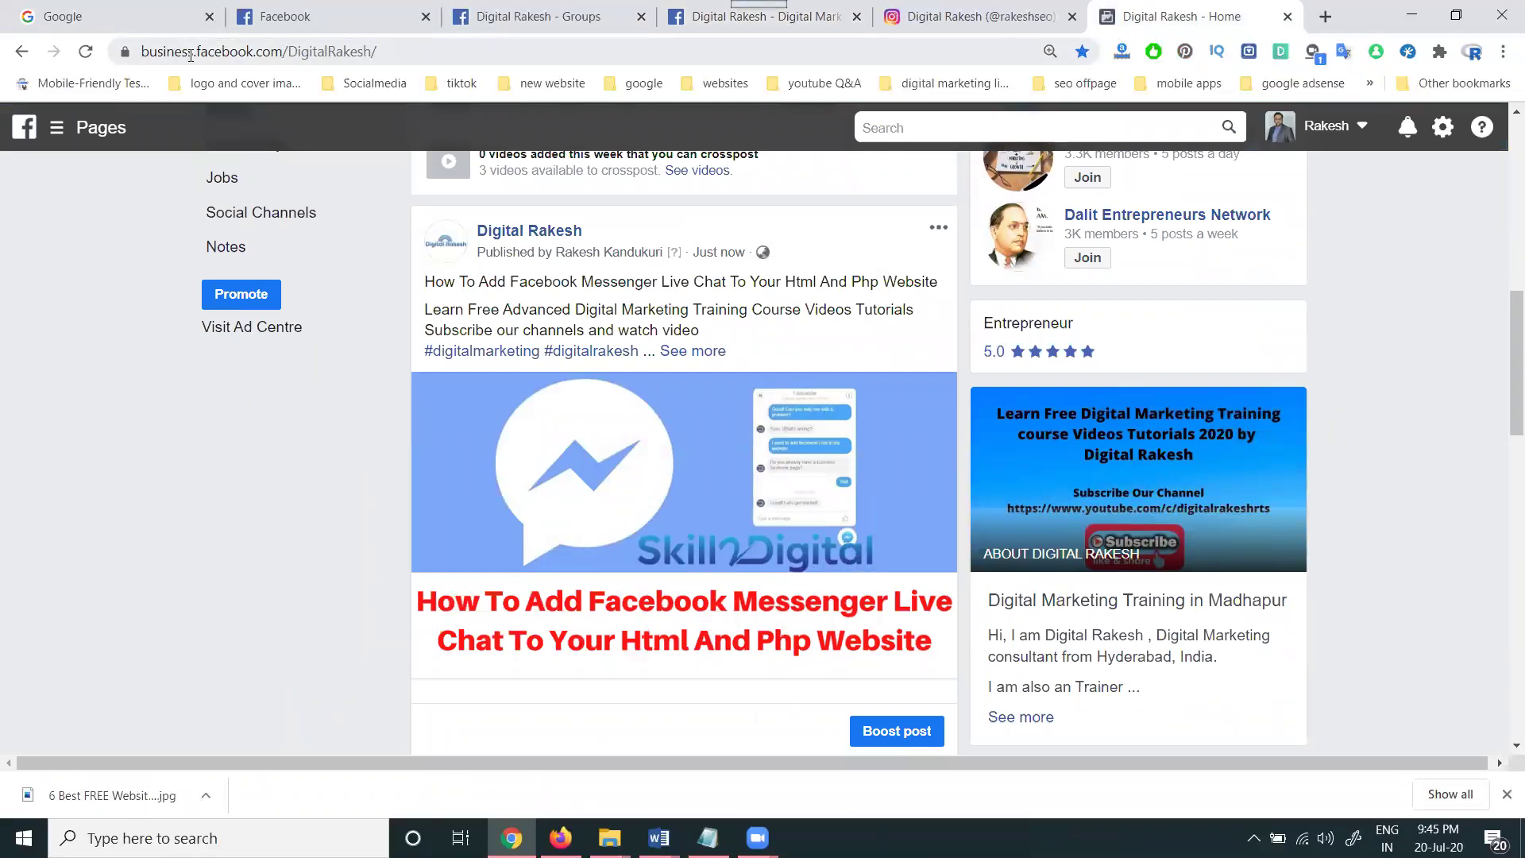
{"action": "left_click_drag", "start_coordinate": [292, 53], "coordinate": [393, 53]}
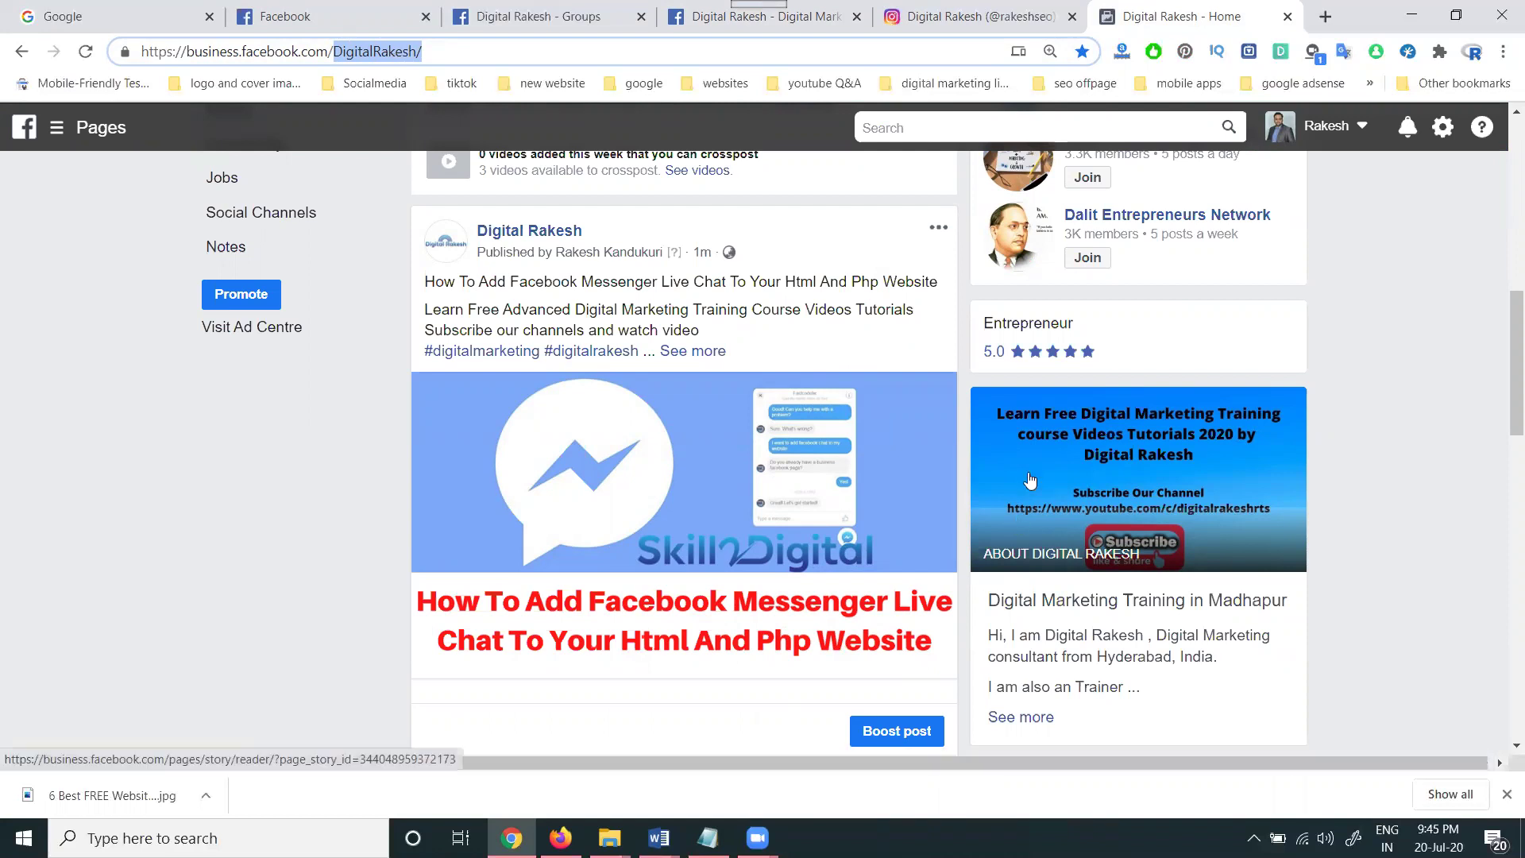
{"action": "scroll", "coordinate": [947, 446], "scroll_direction": "up", "scroll_amount": 4}
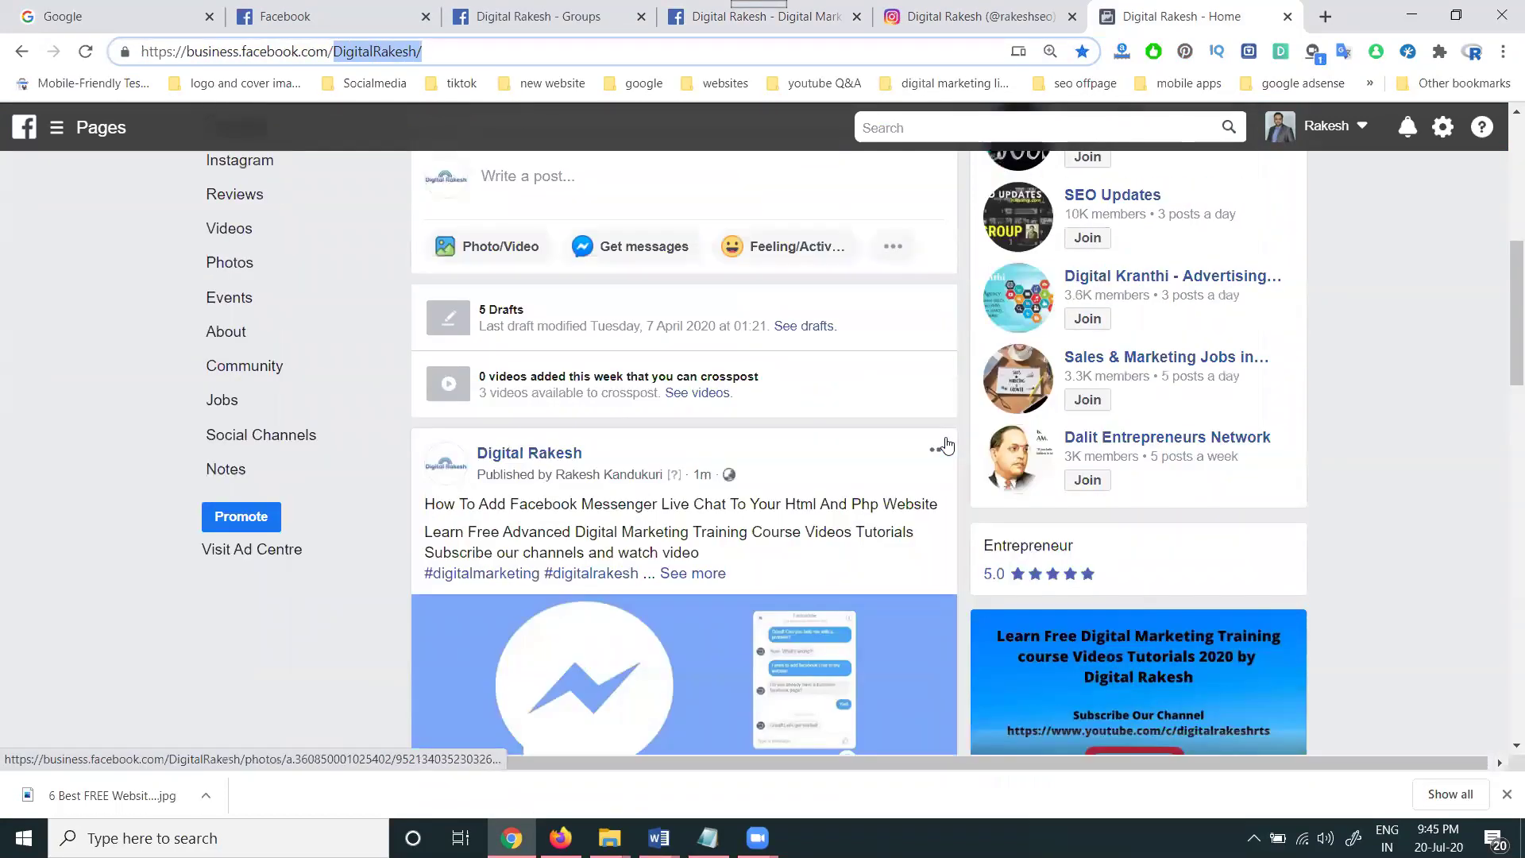